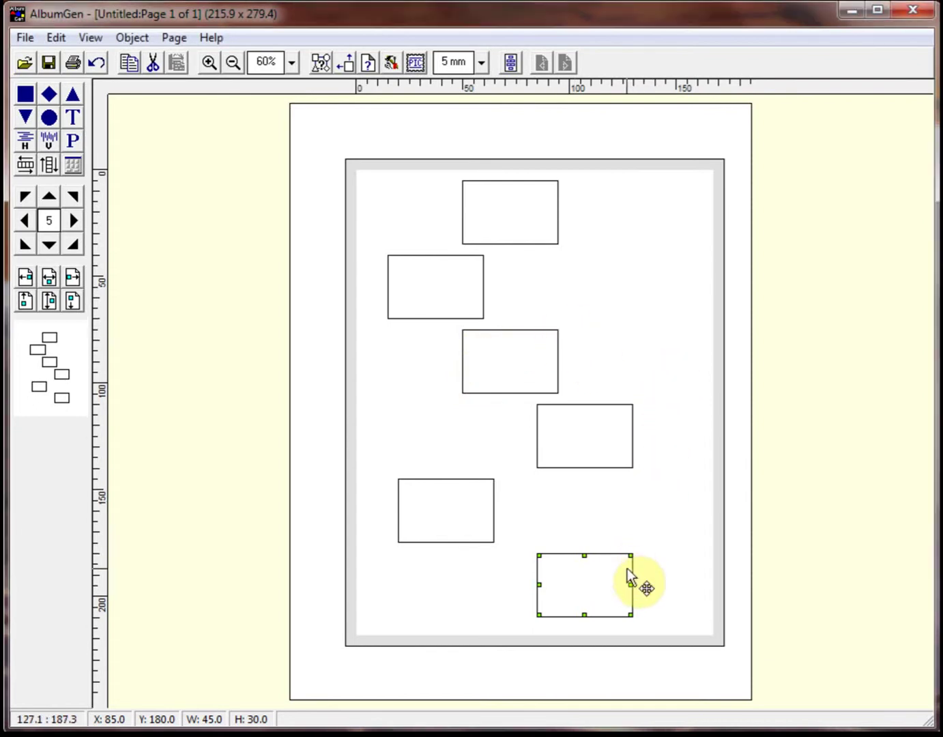
Deselect the last of the six staggered 45 × 30 boxes on the framed page.
{"action": "left_click", "coordinate": [551, 504]}
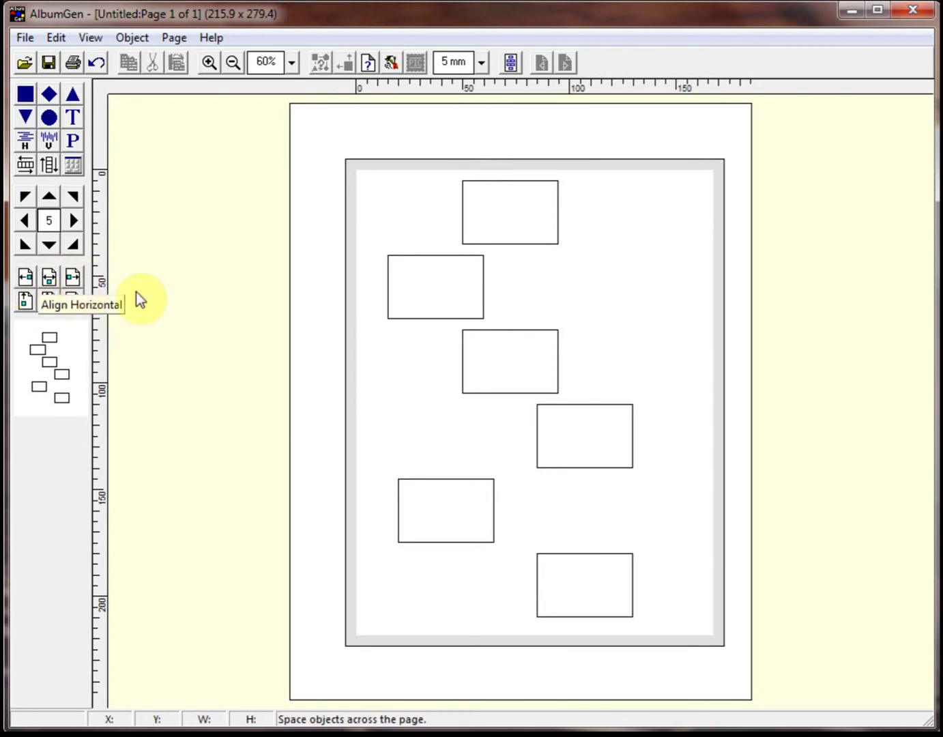
Select the second box and try left, right and horizontal-centre page alignment on it.
{"action": "left_click", "coordinate": [423, 276]}
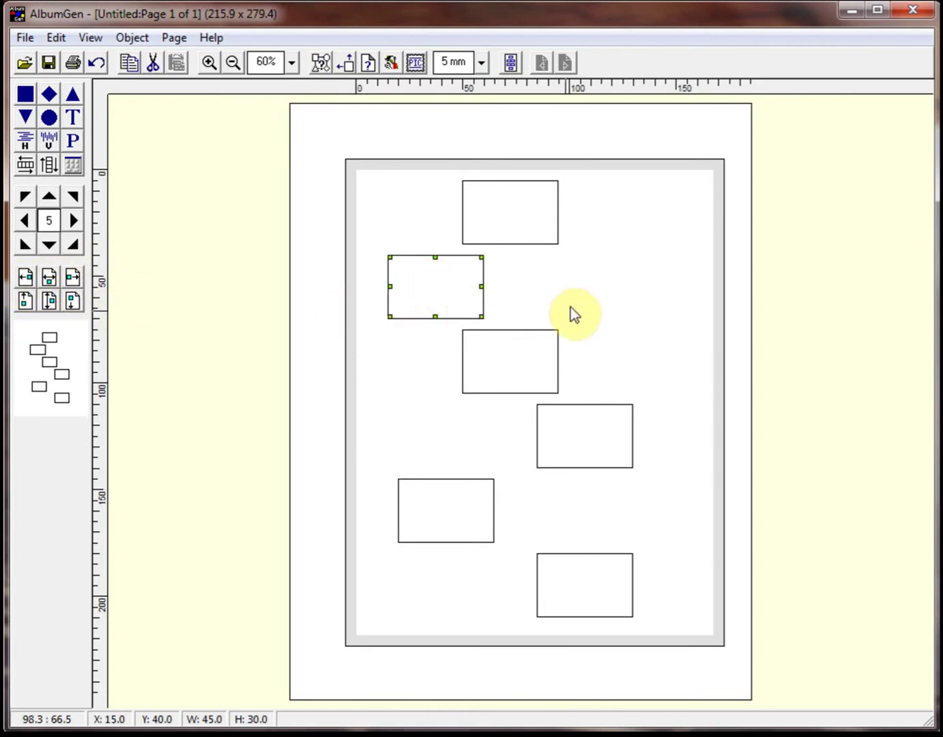
{"action": "left_click", "coordinate": [572, 301]}
{"action": "left_click", "coordinate": [433, 288]}
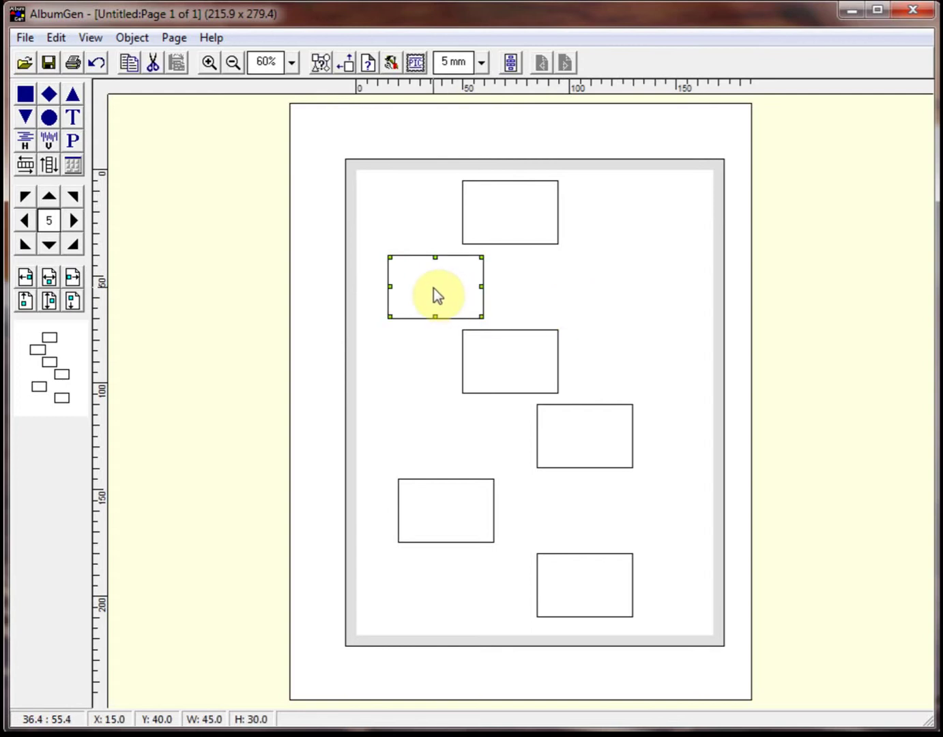
{"action": "left_click", "coordinate": [29, 279]}
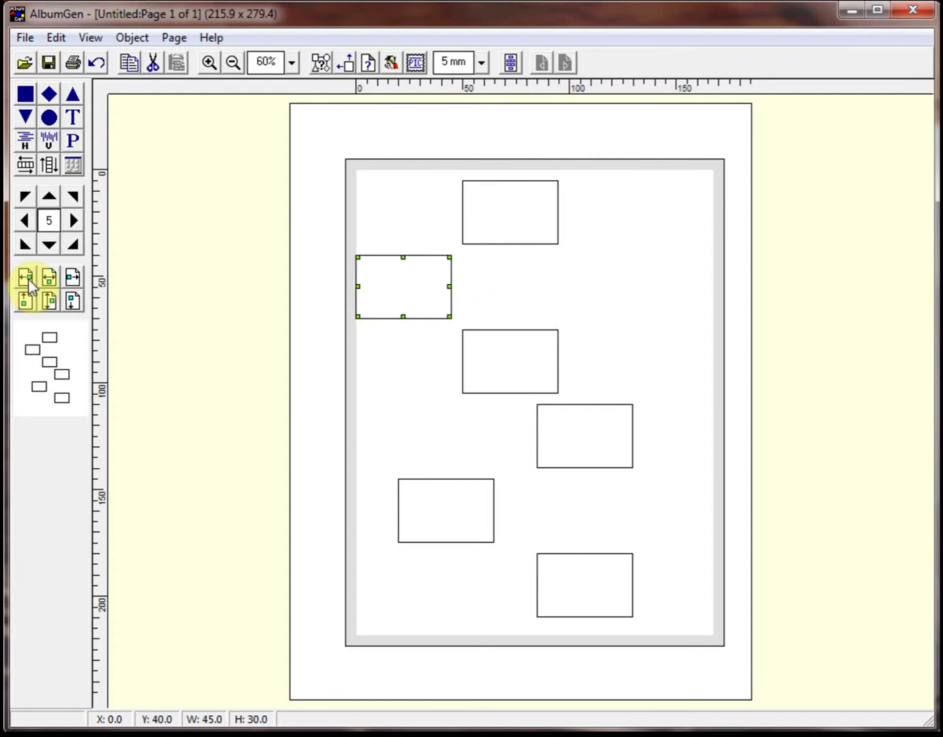
{"action": "left_click", "coordinate": [74, 282]}
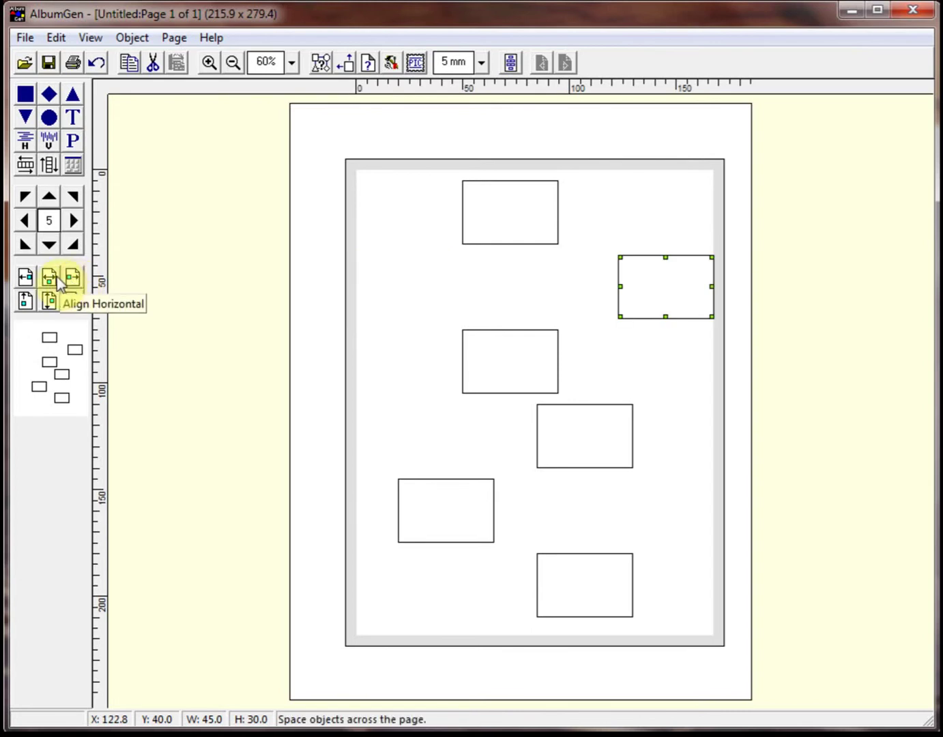
{"action": "left_click", "coordinate": [49, 280]}
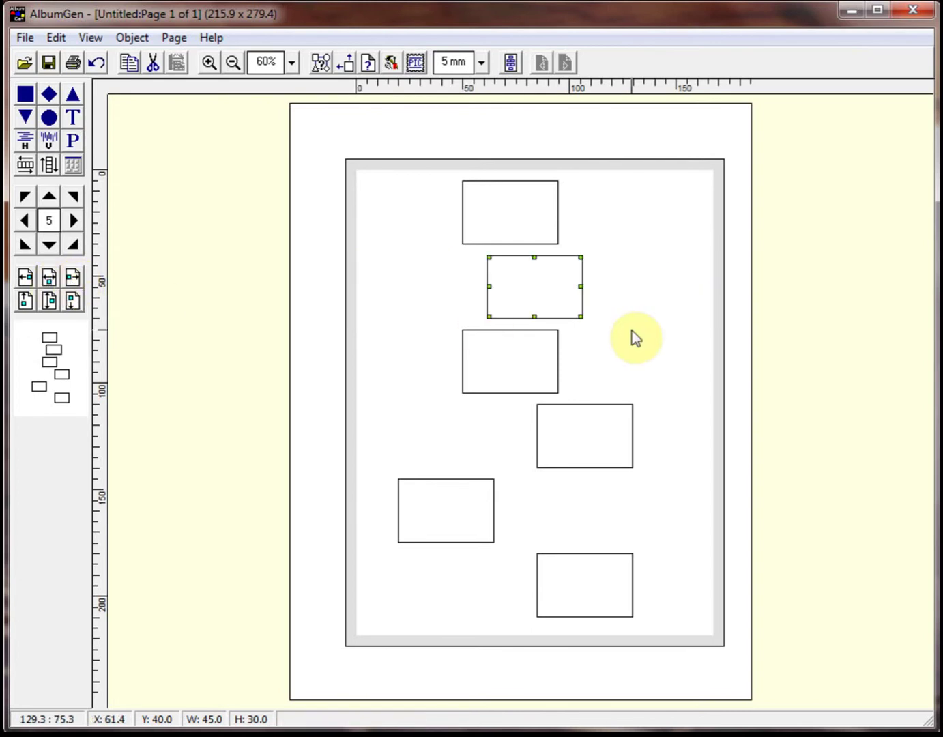
Drag the box back to the left margin and centre it vertically (X 1.4, Y 94.3).
{"action": "left_click_drag", "start_coordinate": [544, 289], "coordinate": [403, 289]}
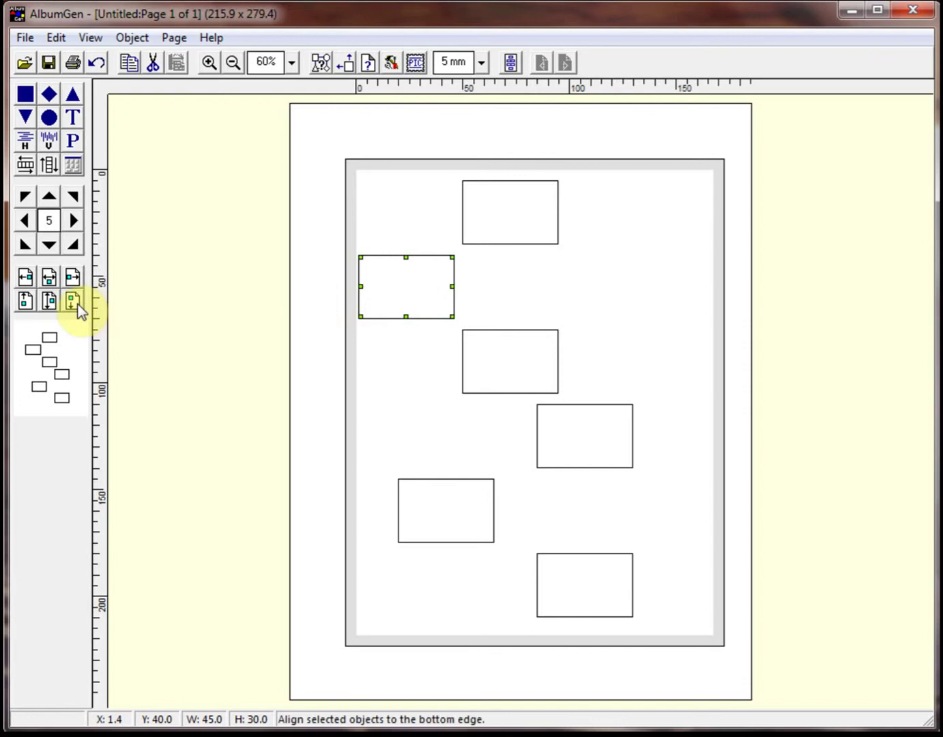
{"action": "left_click", "coordinate": [26, 304]}
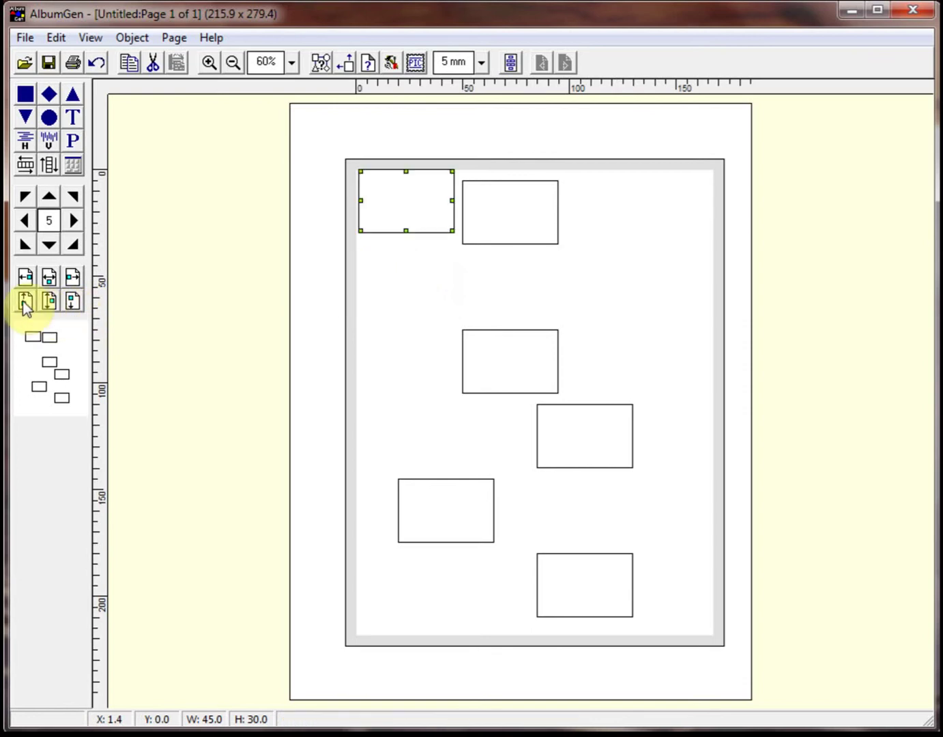
{"action": "left_click", "coordinate": [73, 301]}
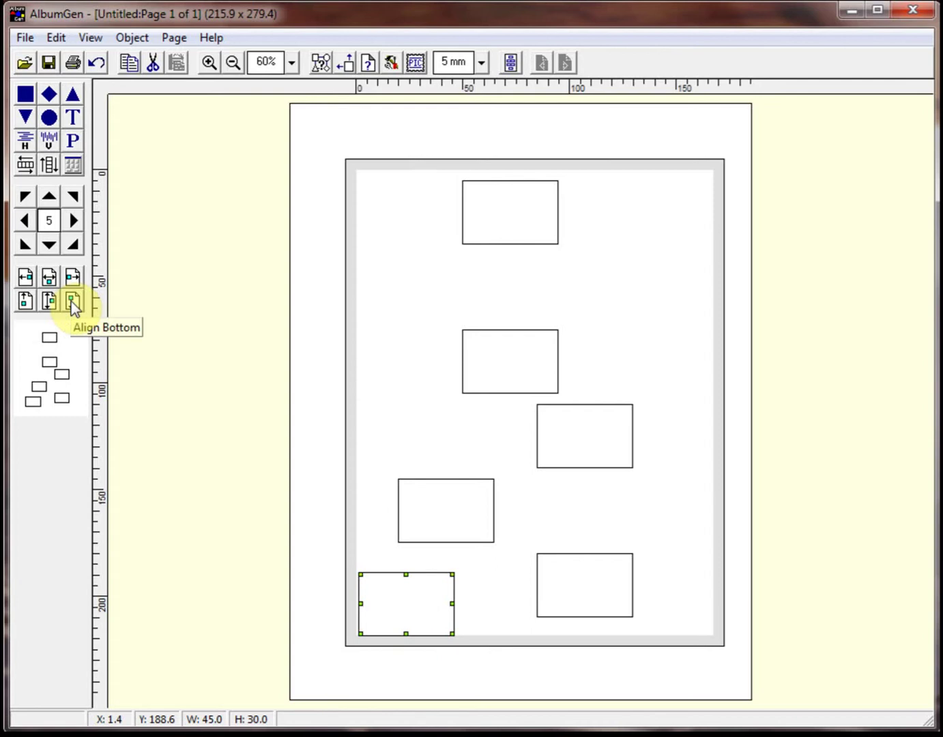
{"action": "left_click", "coordinate": [50, 301]}
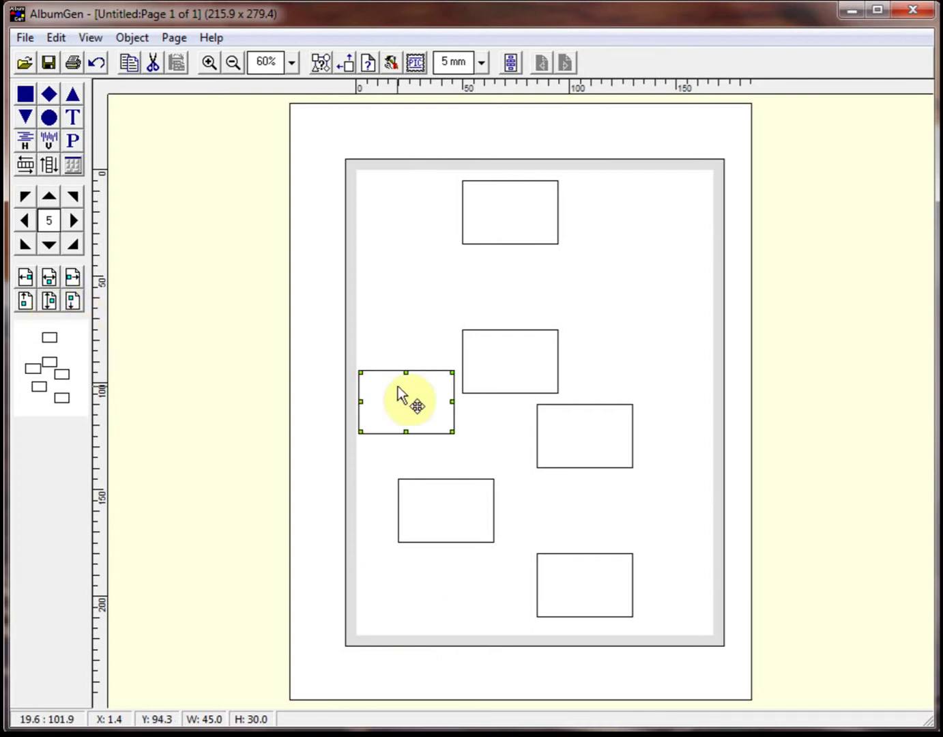
Drag the right-middle box right to X 110, then Tab through the boxes.
{"action": "left_click_drag", "start_coordinate": [580, 426], "coordinate": [620, 435]}
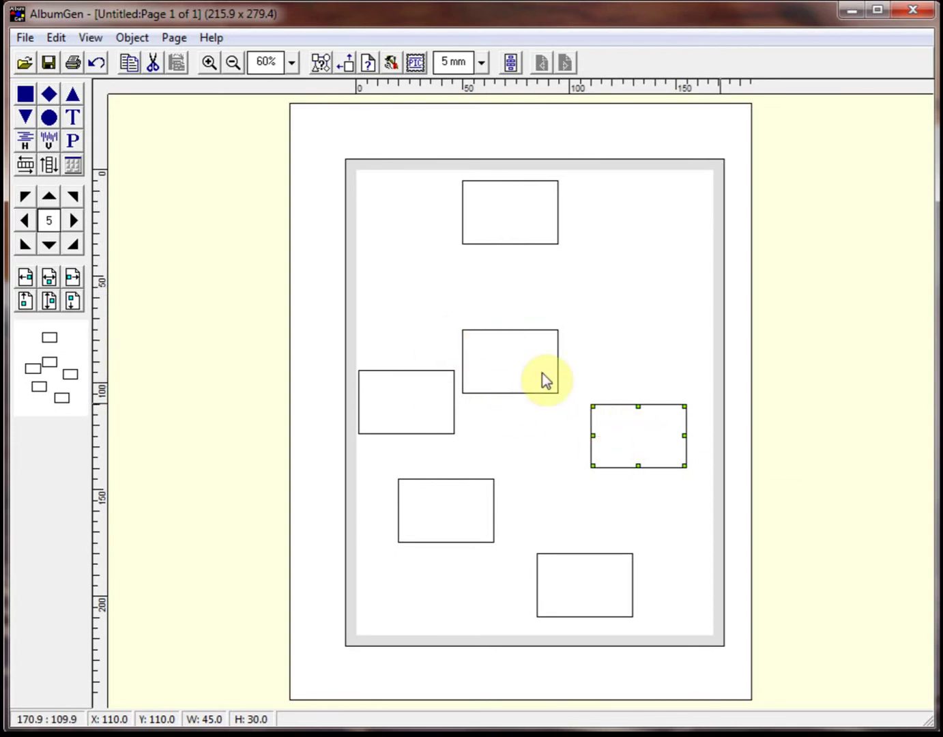
{"action": "key", "text": "Tab"}
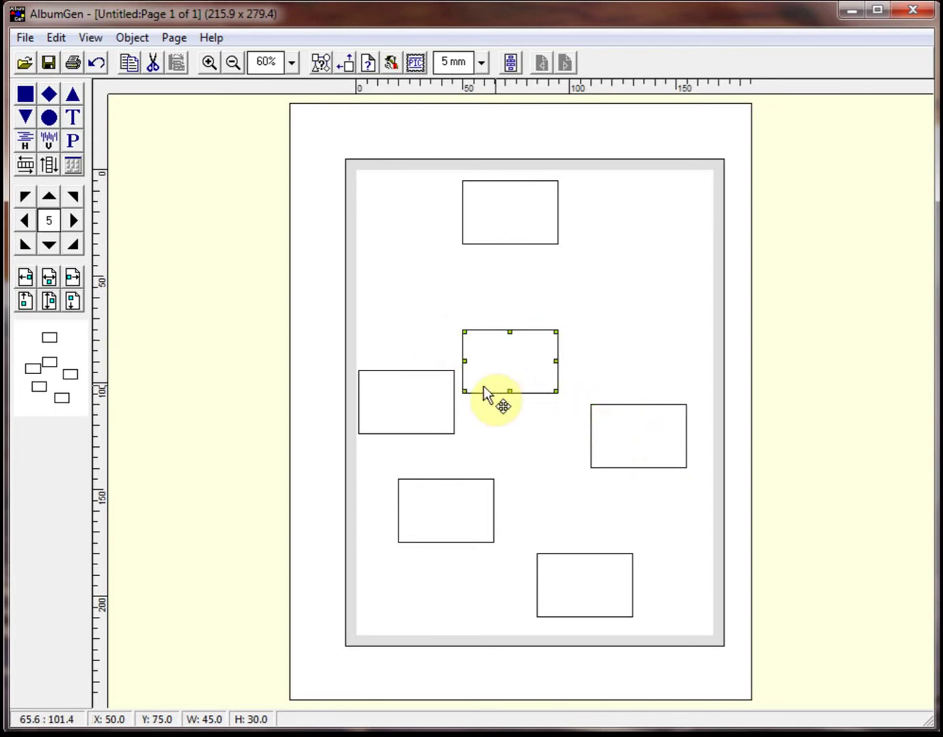
{"action": "key", "text": "Tab"}
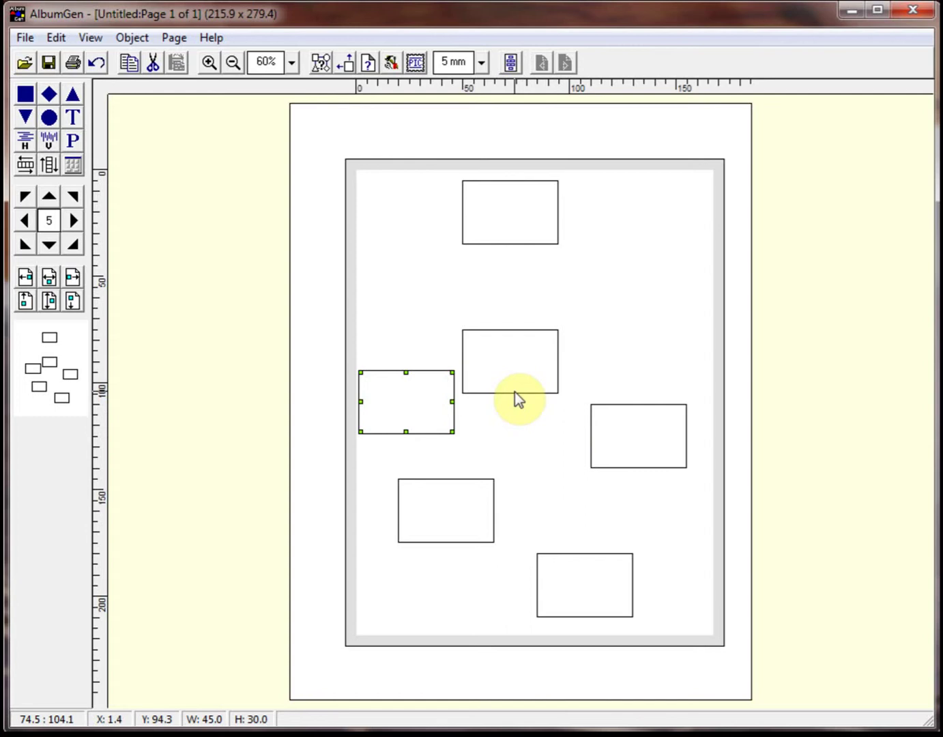
Select the centre middle-row box together with the left and right boxes.
{"action": "left_click", "coordinate": [527, 357]}
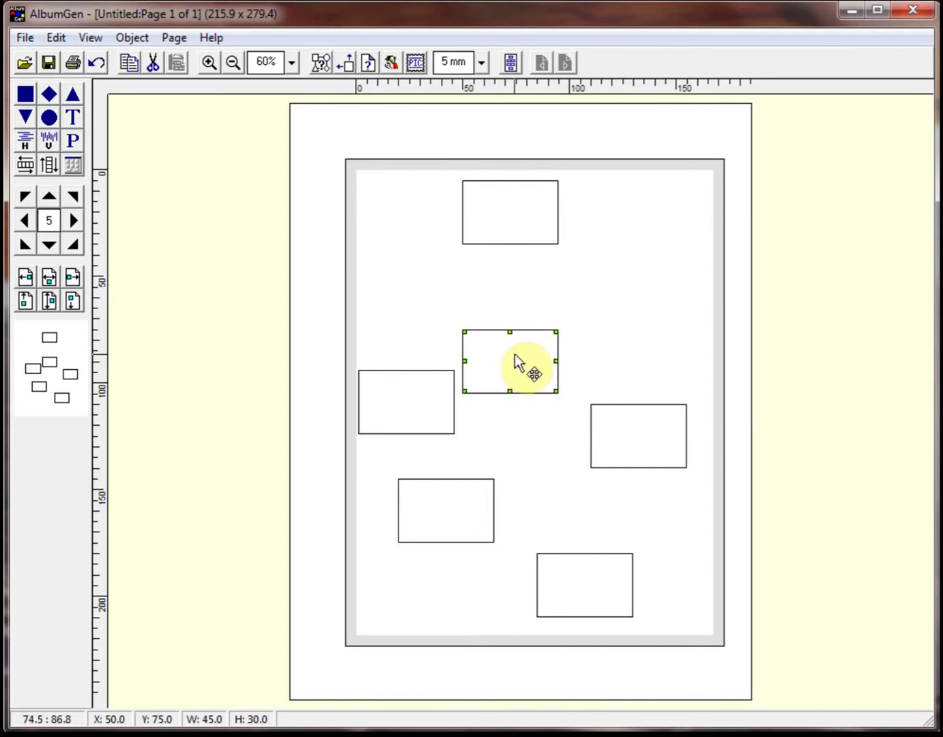
{"action": "left_click", "coordinate": [418, 394], "text": "shift"}
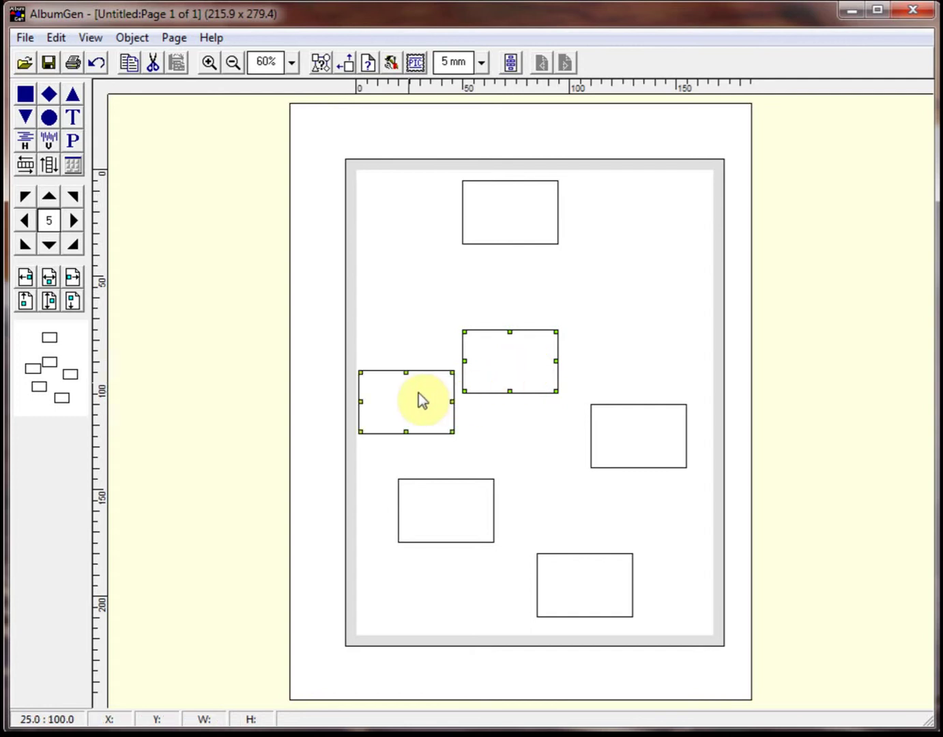
{"action": "left_click", "coordinate": [640, 429], "text": "shift"}
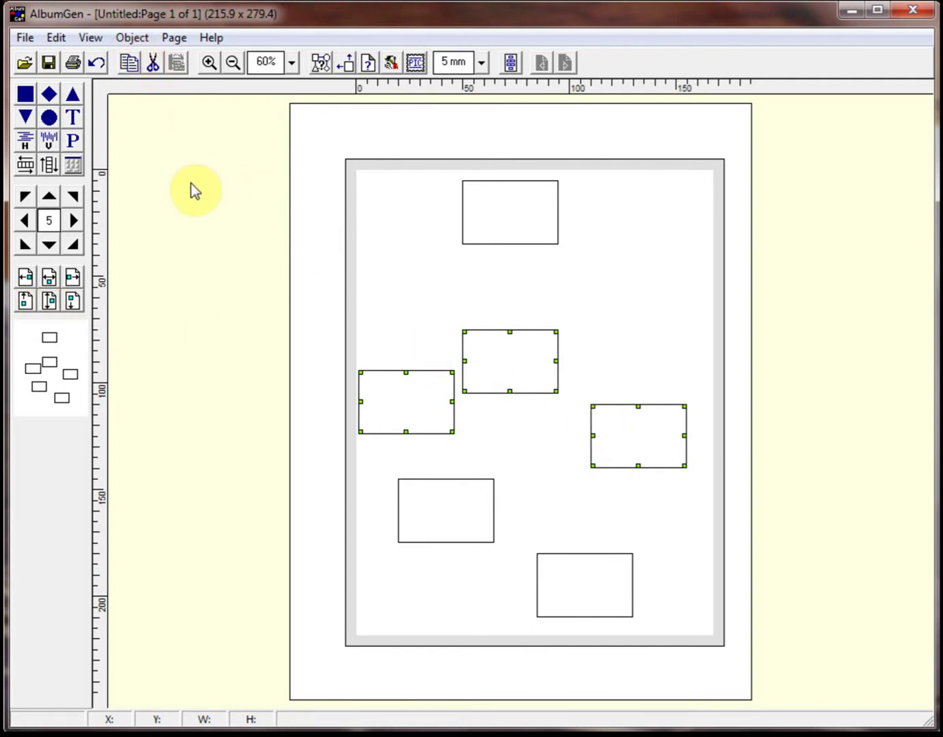
Show the Alignment Palette and align the outer boxes' tops to the centre box, then deselect.
{"action": "left_click", "coordinate": [90, 39]}
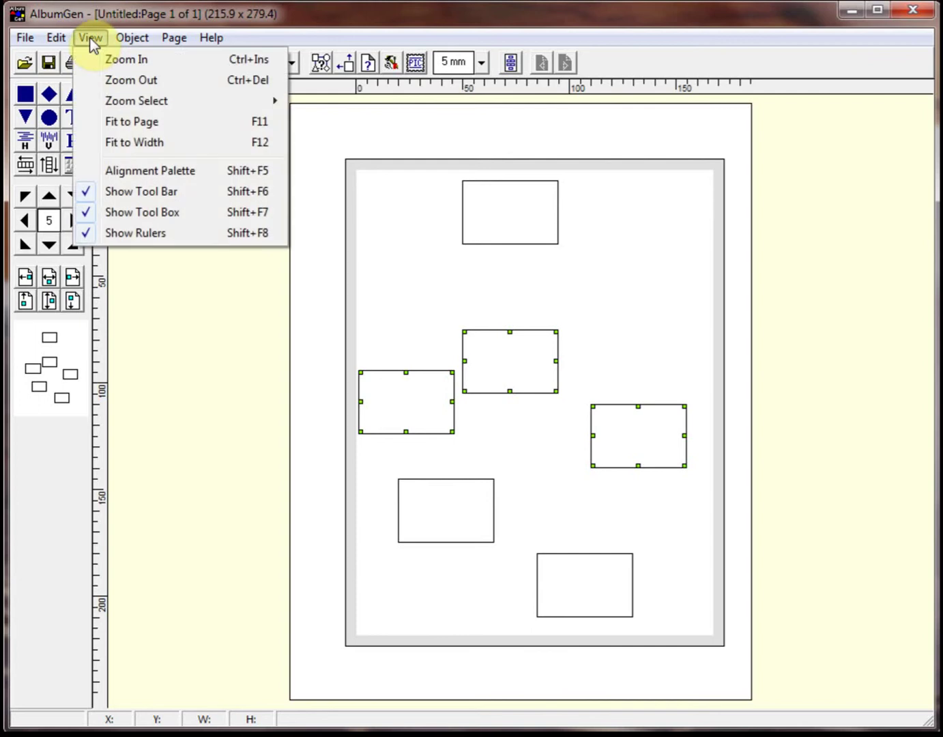
{"action": "left_click", "coordinate": [184, 171]}
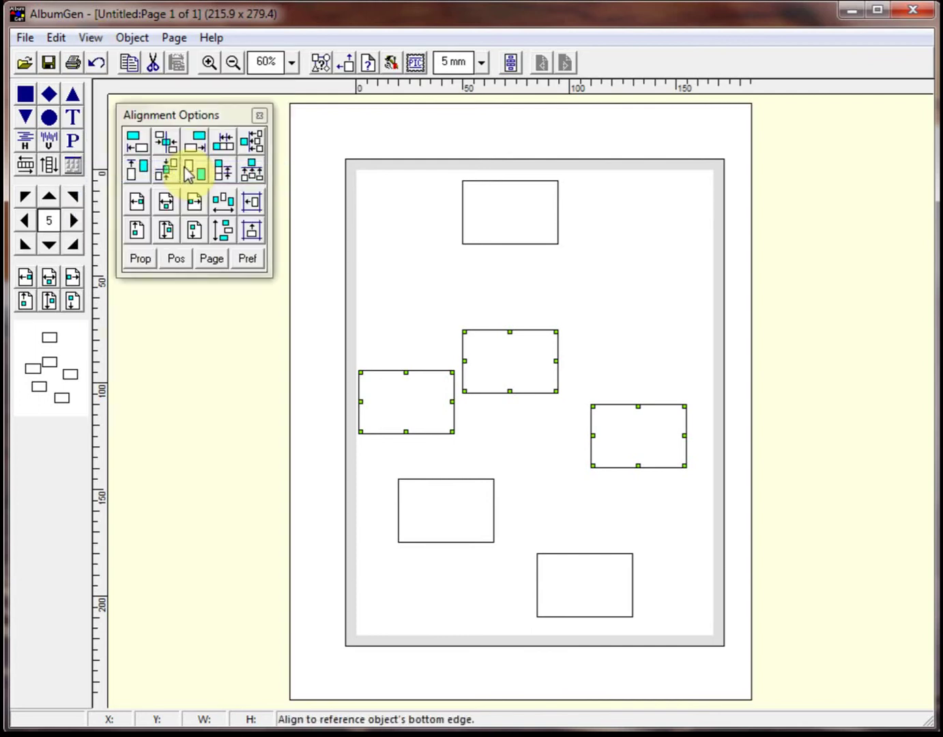
{"action": "left_click_drag", "start_coordinate": [182, 115], "coordinate": [183, 131]}
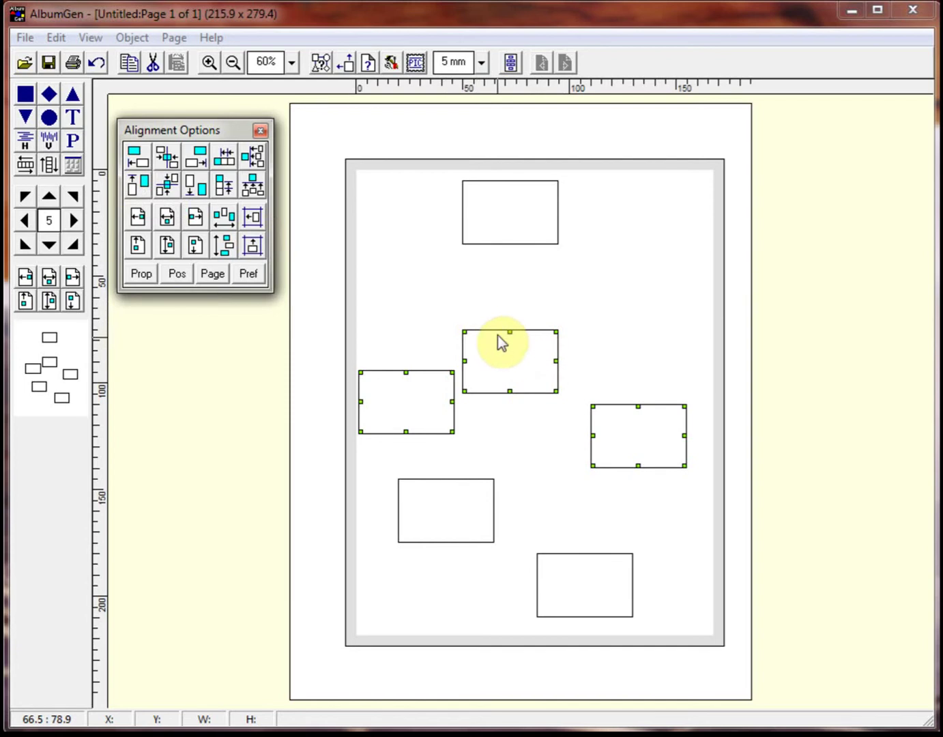
{"action": "left_click", "coordinate": [136, 188]}
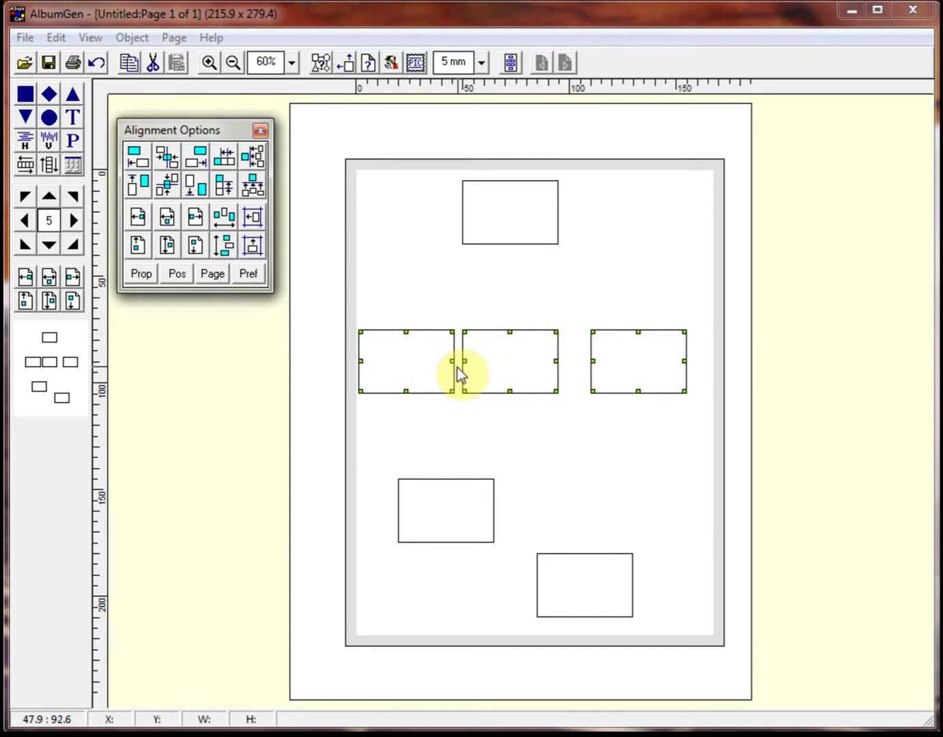
{"action": "left_click", "coordinate": [632, 447]}
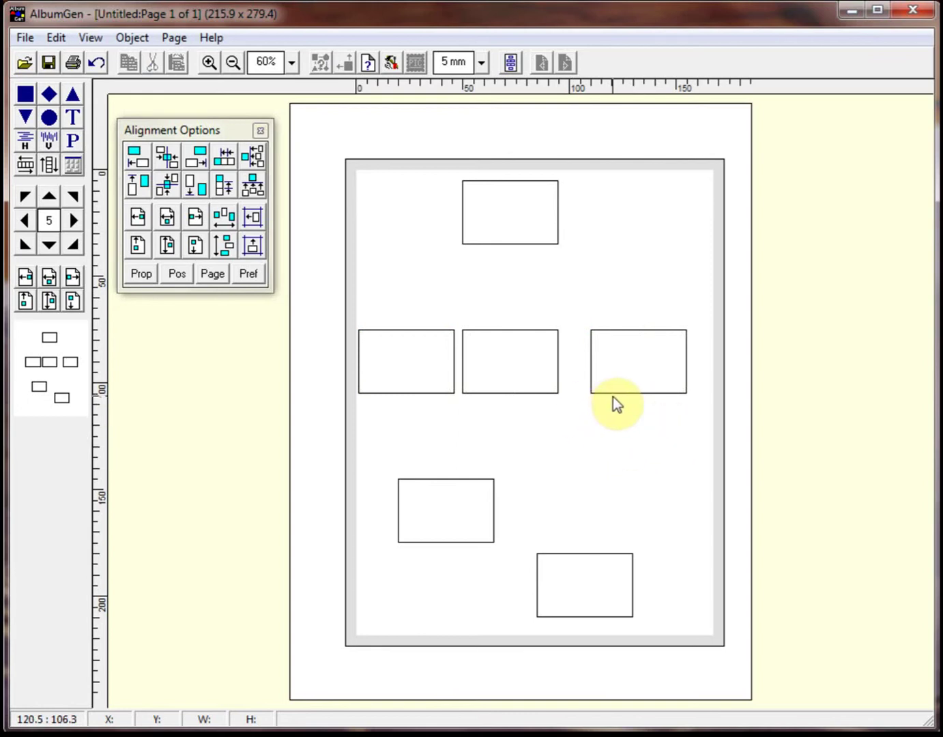
Select the three middle-row boxes and distribute them horizontally with equal gaps.
{"action": "left_click", "coordinate": [410, 362]}
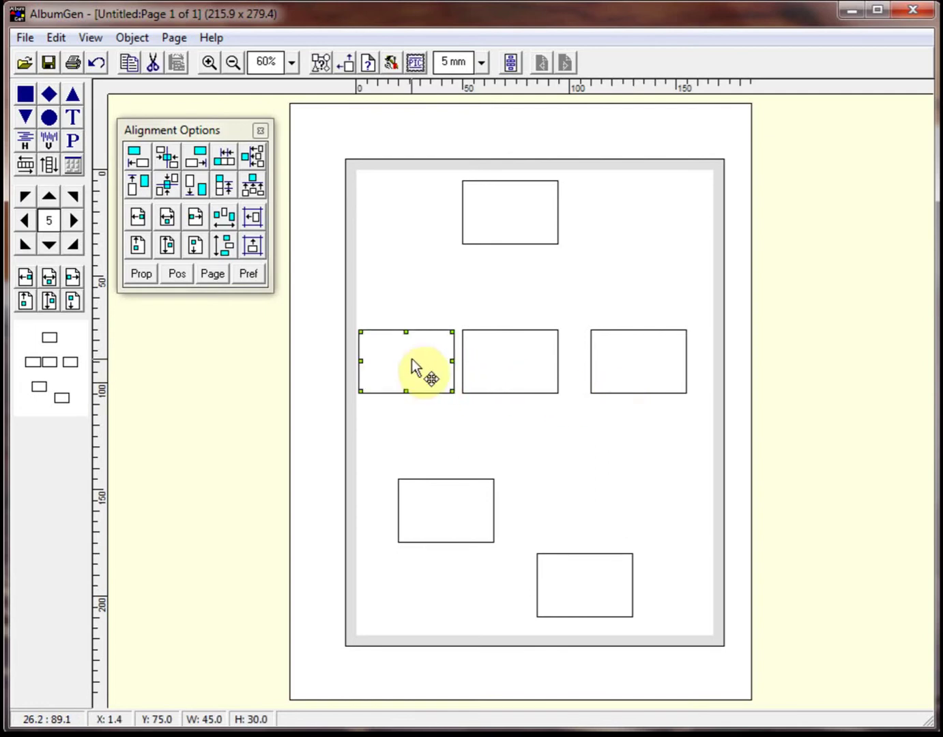
{"action": "left_click", "coordinate": [643, 367], "text": "shift"}
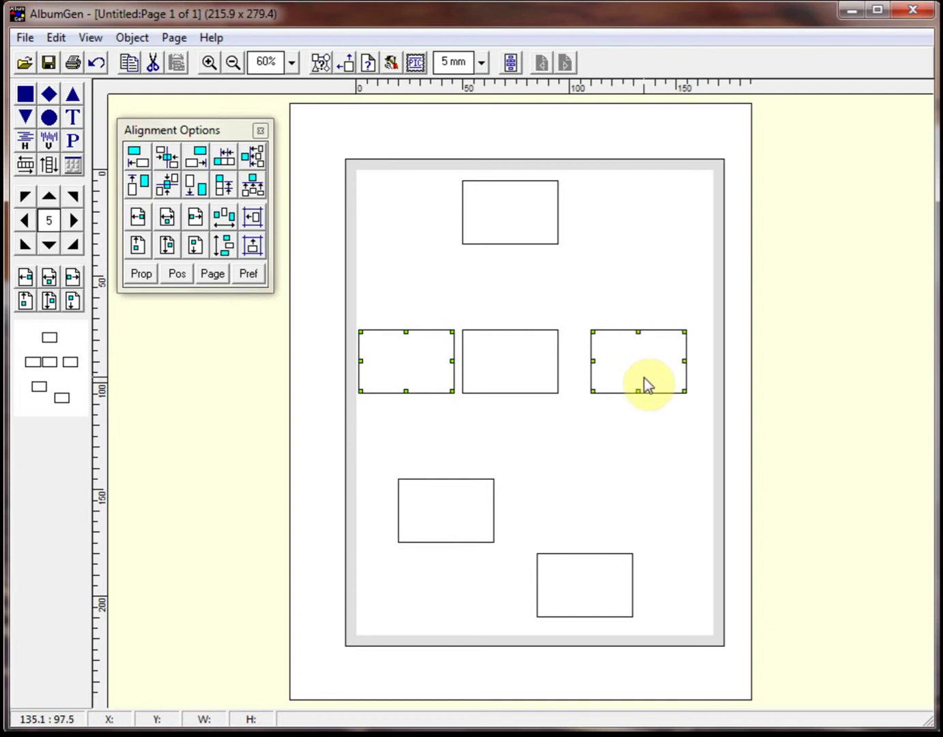
{"action": "left_click", "coordinate": [533, 373], "text": "shift"}
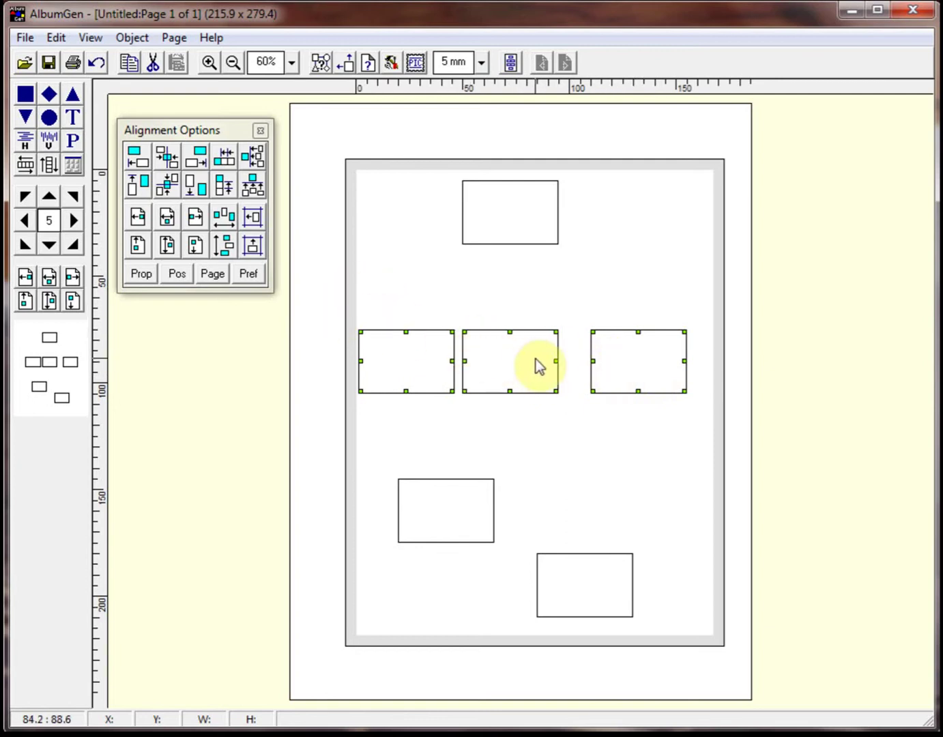
{"action": "left_click", "coordinate": [226, 220]}
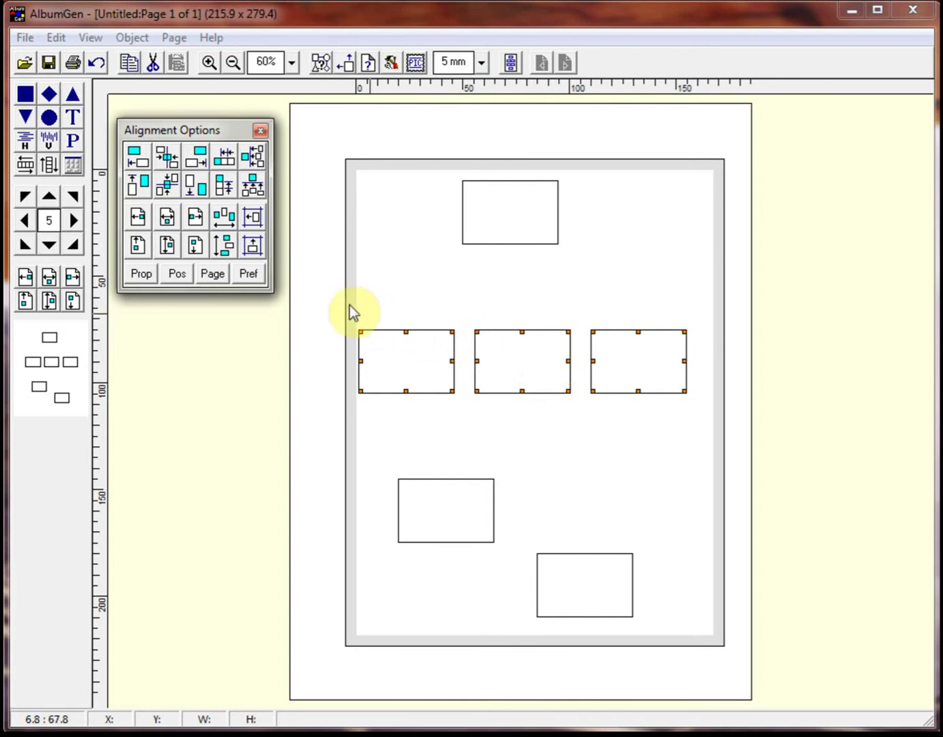
Centre the three-box row horizontally on the page and move it to the vertical centre.
{"action": "left_click", "coordinate": [167, 158]}
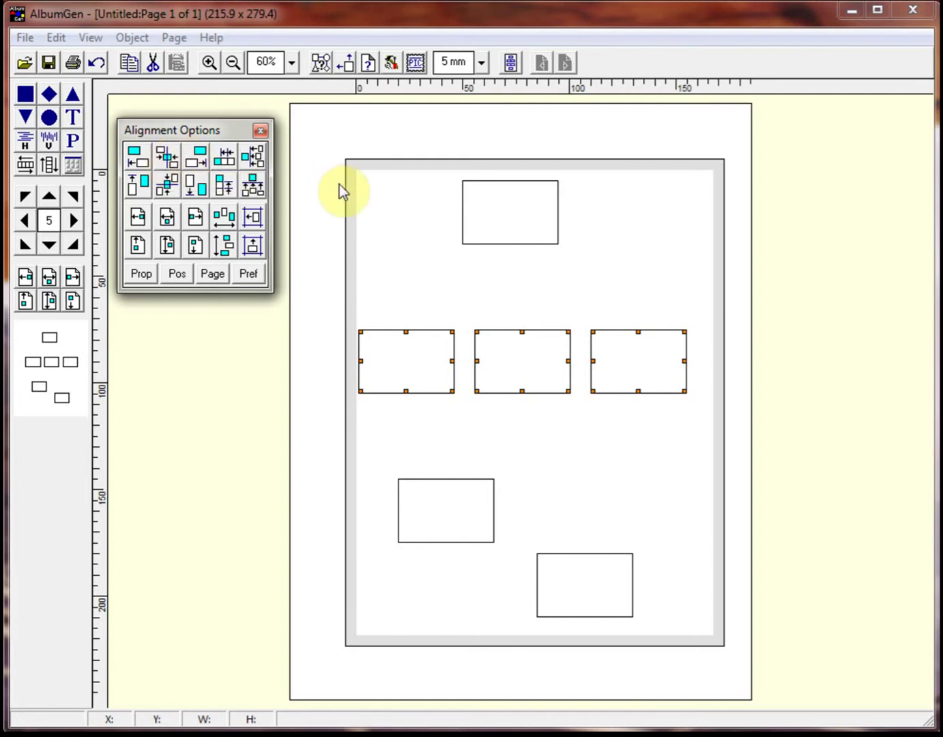
{"action": "left_click", "coordinate": [175, 215]}
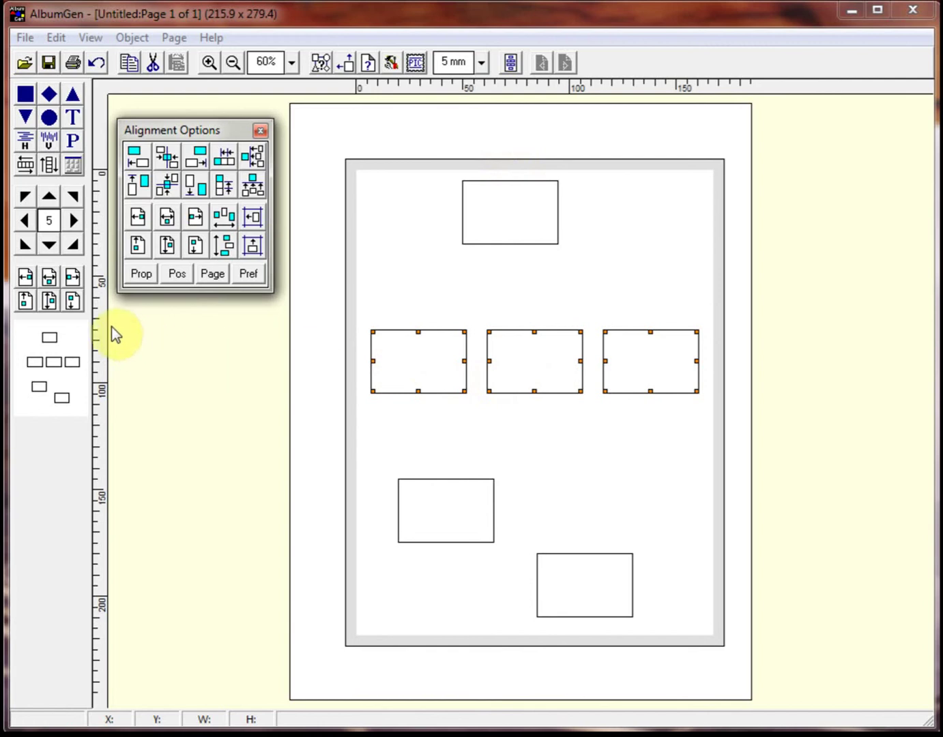
{"action": "left_click", "coordinate": [48, 300]}
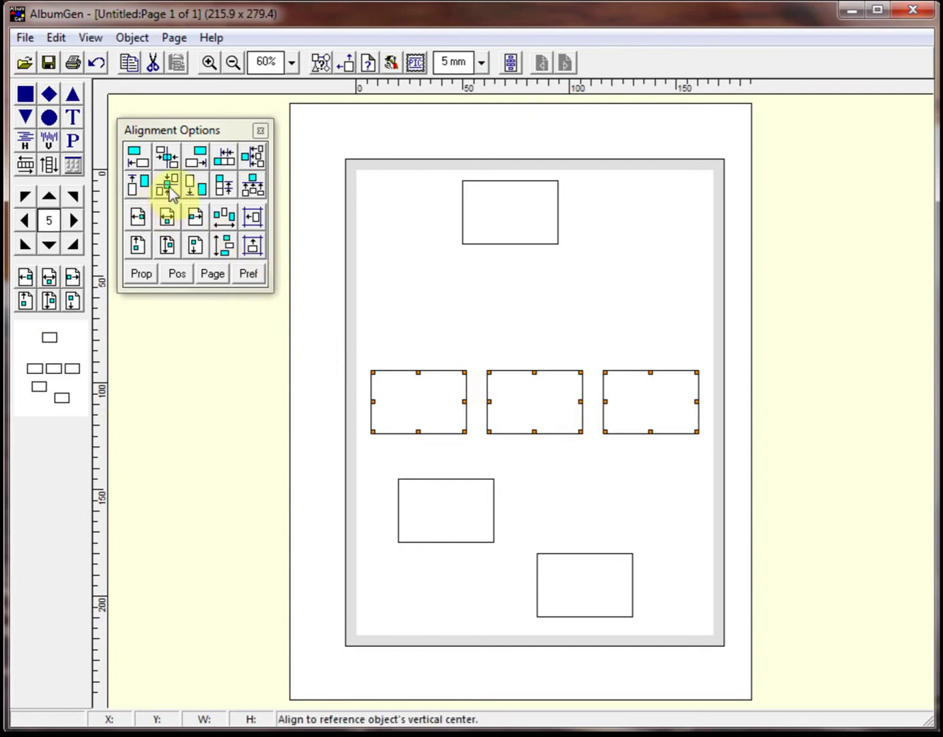
{"action": "left_click", "coordinate": [534, 414]}
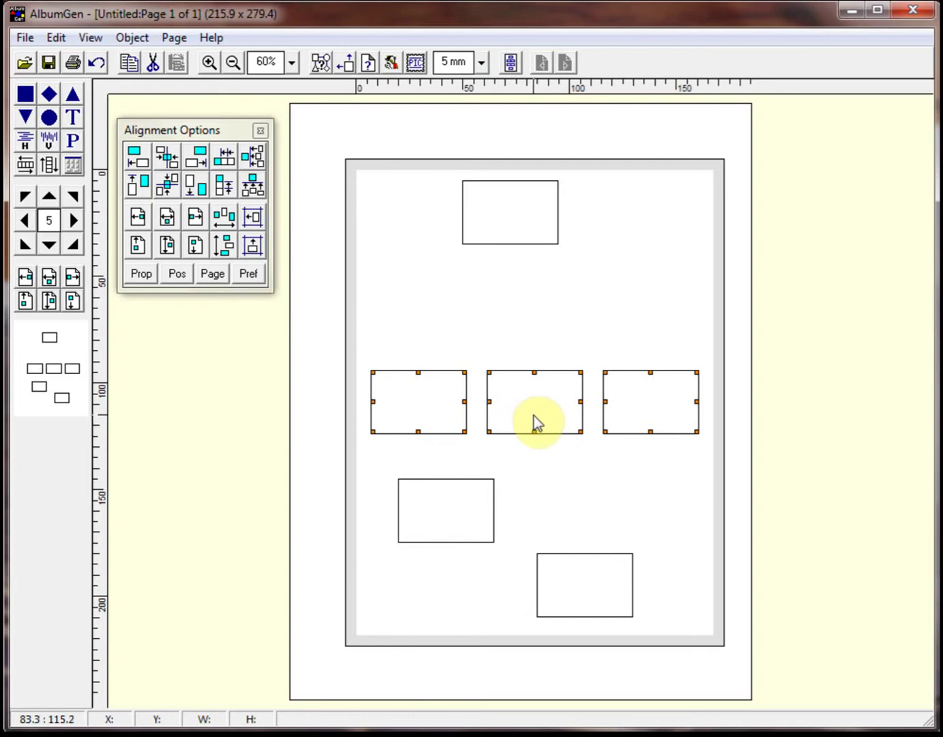
Clear the selection and apply Object > Un-group All to the page's boxes.
{"action": "left_click", "coordinate": [550, 459]}
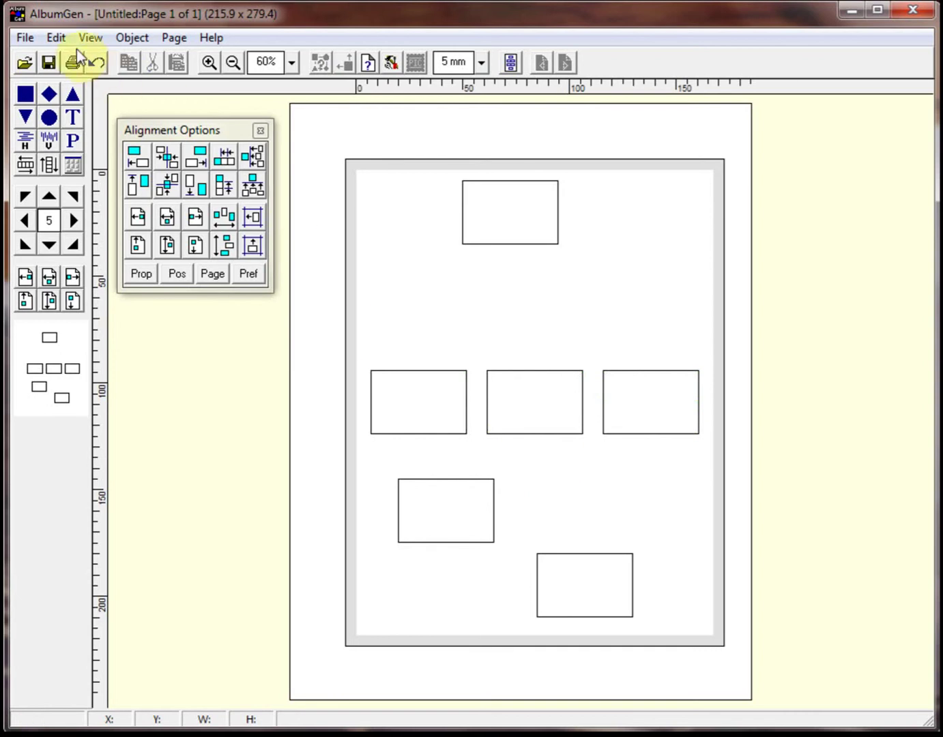
{"action": "left_click", "coordinate": [61, 38]}
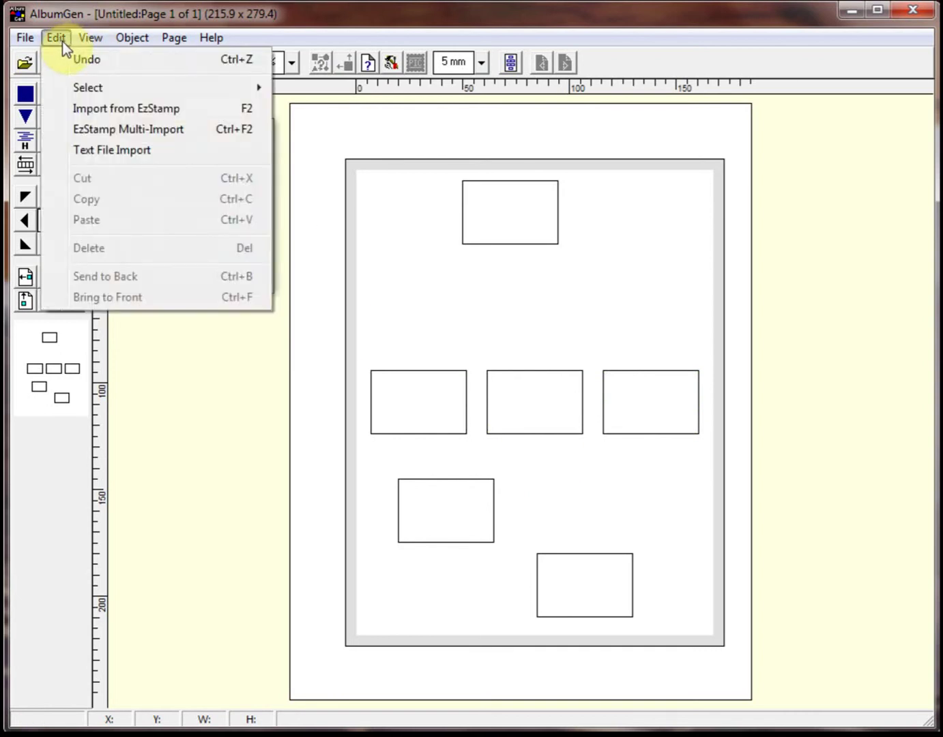
{"action": "mouse_move", "coordinate": [92, 40]}
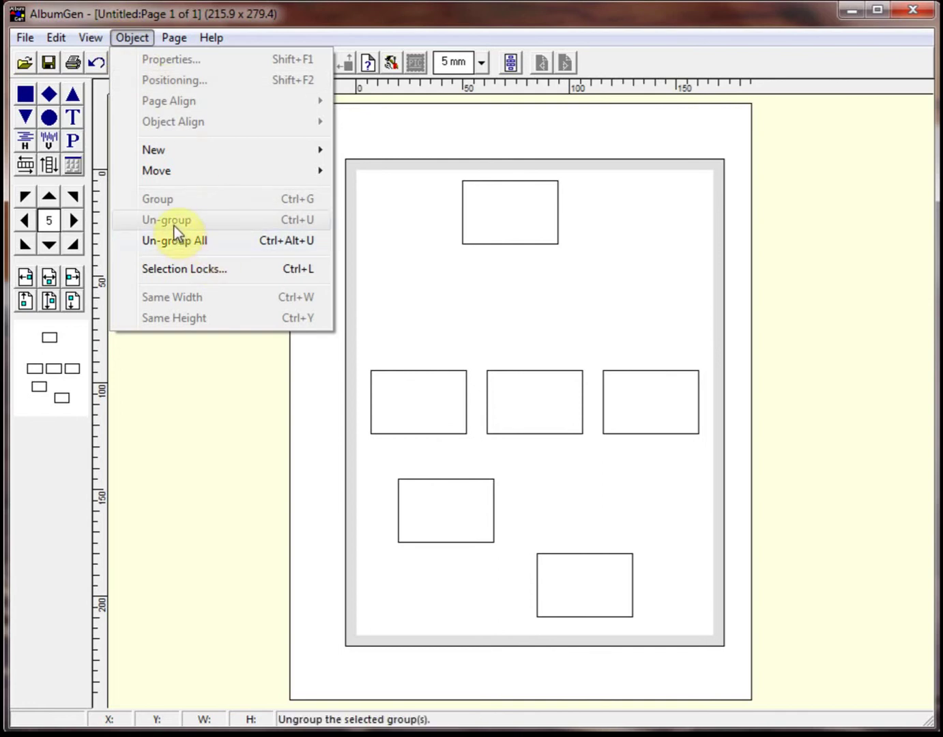
{"action": "left_click", "coordinate": [621, 296]}
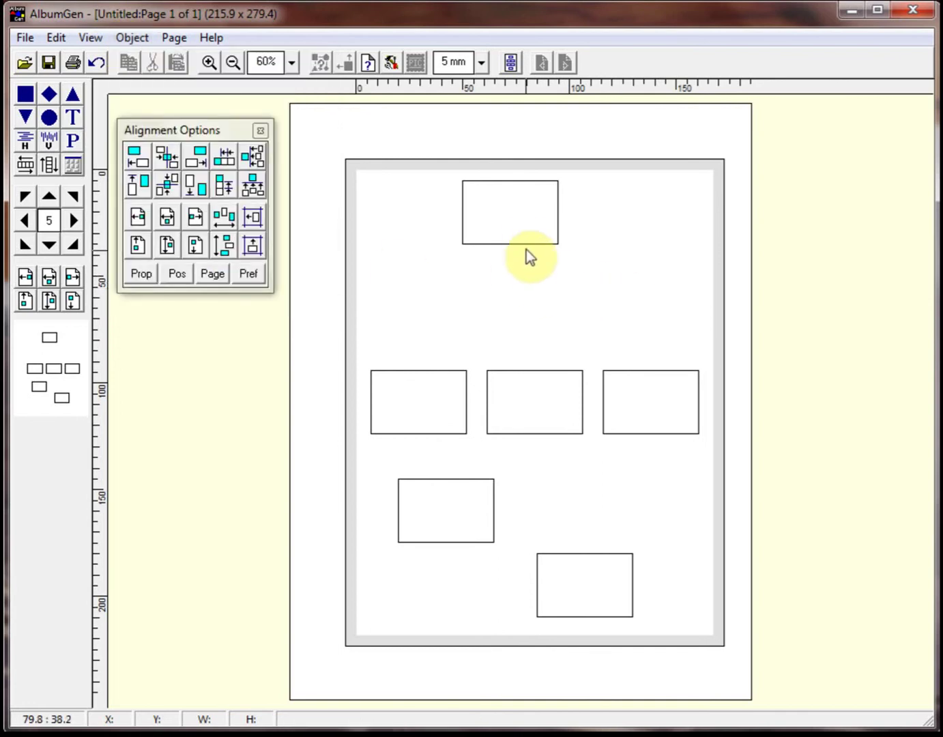
Drag all six boxes one by one into a loose vertical stack on the left.
{"action": "left_click_drag", "start_coordinate": [520, 227], "coordinate": [436, 228]}
{"action": "left_click", "coordinate": [447, 399]}
{"action": "left_click_drag", "start_coordinate": [448, 397], "coordinate": [461, 289]}
{"action": "left_click", "coordinate": [529, 381]}
{"action": "left_click_drag", "start_coordinate": [528, 381], "coordinate": [429, 357]}
{"action": "left_click_drag", "start_coordinate": [481, 503], "coordinate": [460, 439]}
{"action": "left_click_drag", "start_coordinate": [551, 555], "coordinate": [416, 506]}
{"action": "left_click_drag", "start_coordinate": [470, 361], "coordinate": [458, 351]}
{"action": "left_click_drag", "start_coordinate": [453, 424], "coordinate": [453, 415]}
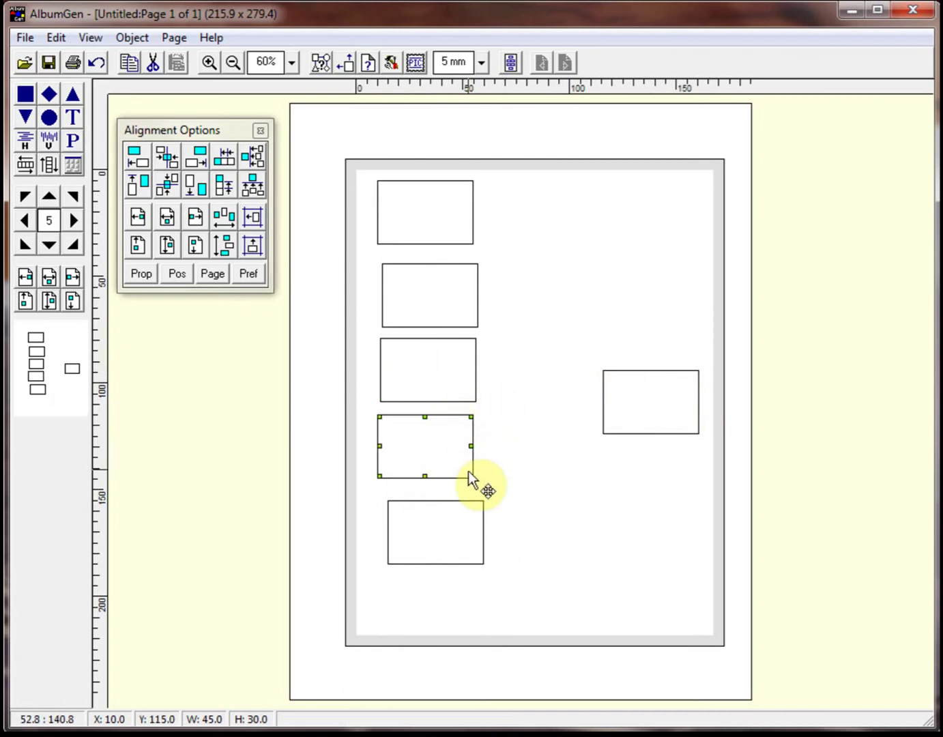
{"action": "left_click_drag", "start_coordinate": [449, 515], "coordinate": [480, 503]}
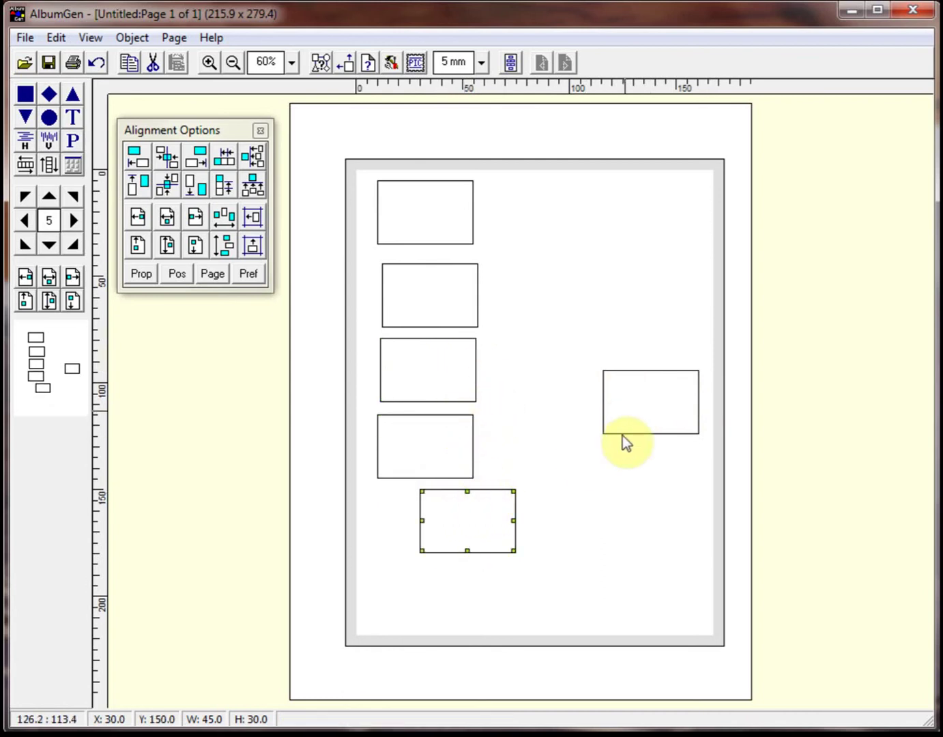
{"action": "left_click_drag", "start_coordinate": [622, 435], "coordinate": [413, 605]}
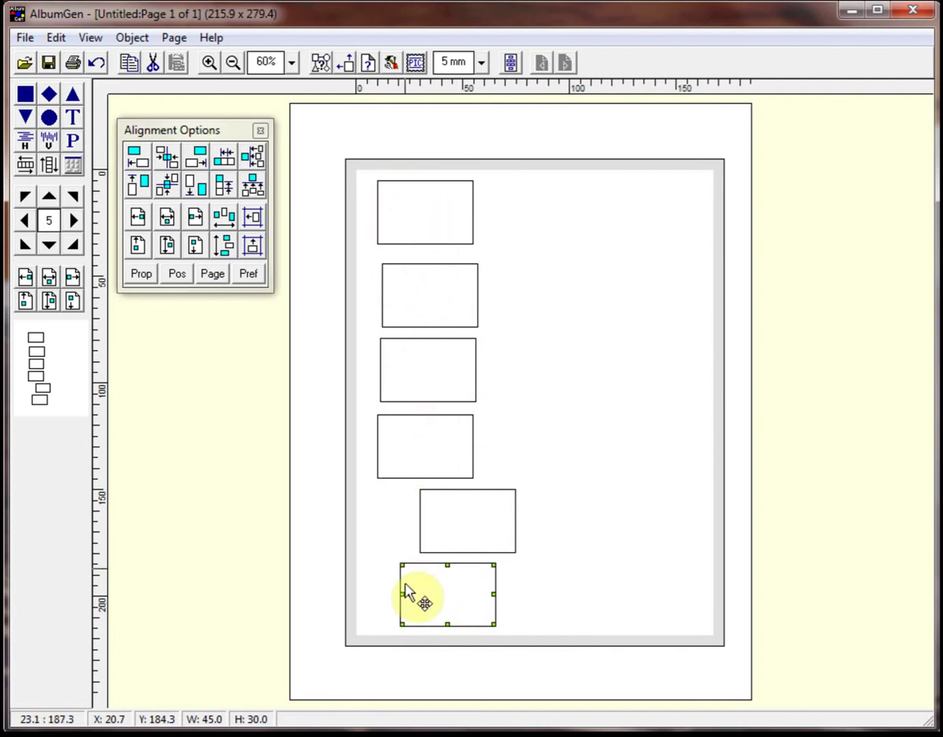
Select all six boxes with the top one as reference and align their left edges.
{"action": "left_click", "coordinate": [394, 208]}
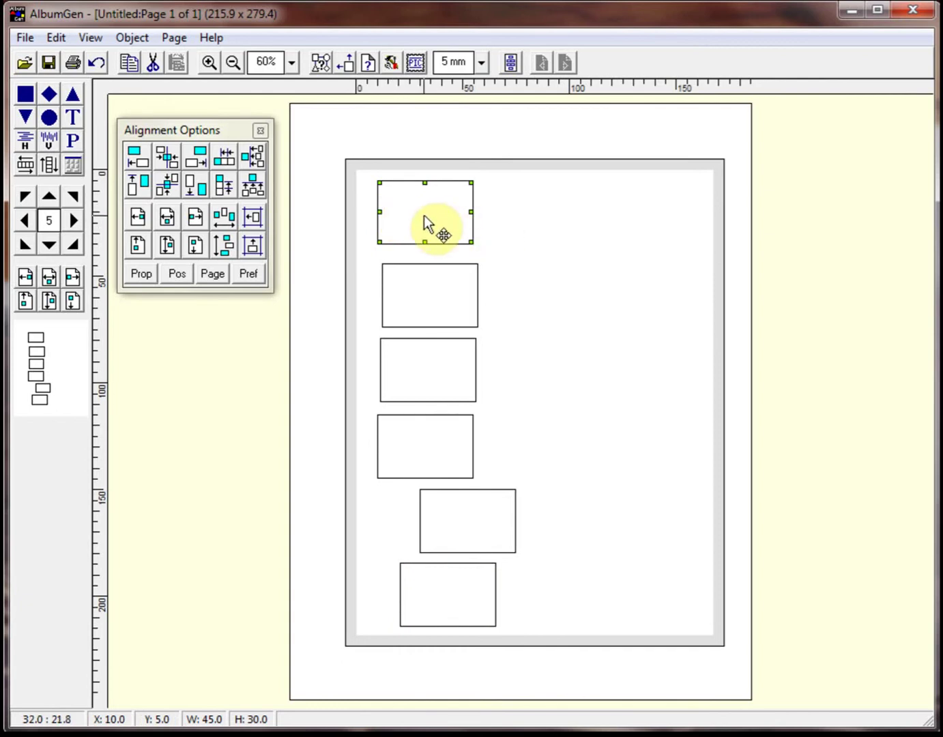
{"action": "left_click", "coordinate": [414, 291], "text": "shift"}
{"action": "left_click", "coordinate": [399, 369], "text": "shift"}
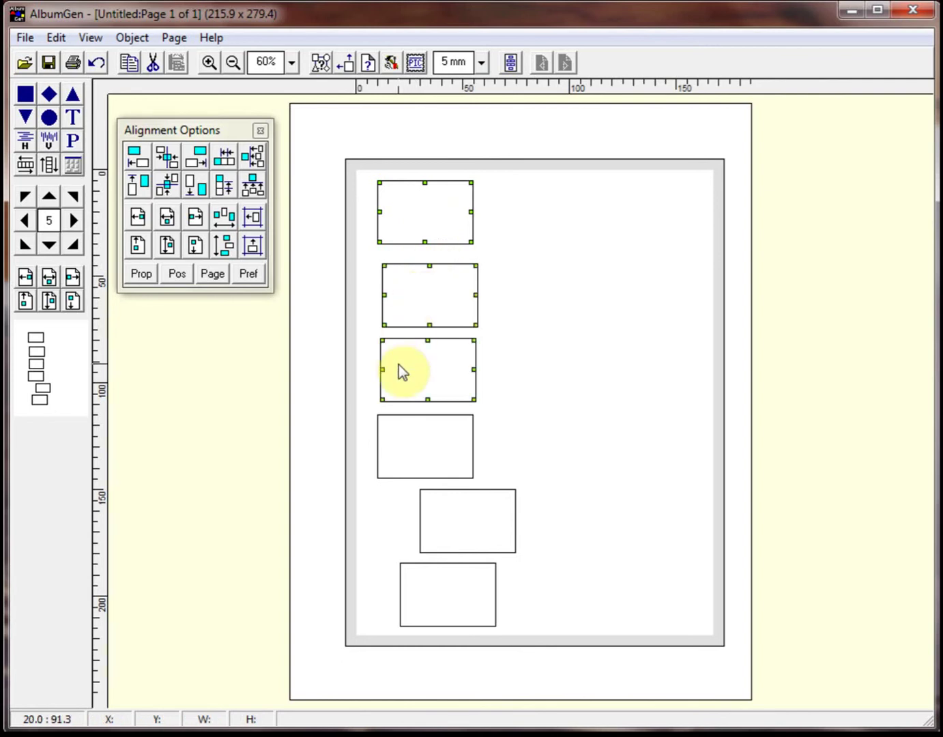
{"action": "left_click", "coordinate": [387, 467], "text": "shift"}
{"action": "left_click", "coordinate": [425, 524], "text": "shift"}
{"action": "left_click", "coordinate": [440, 600], "text": "shift"}
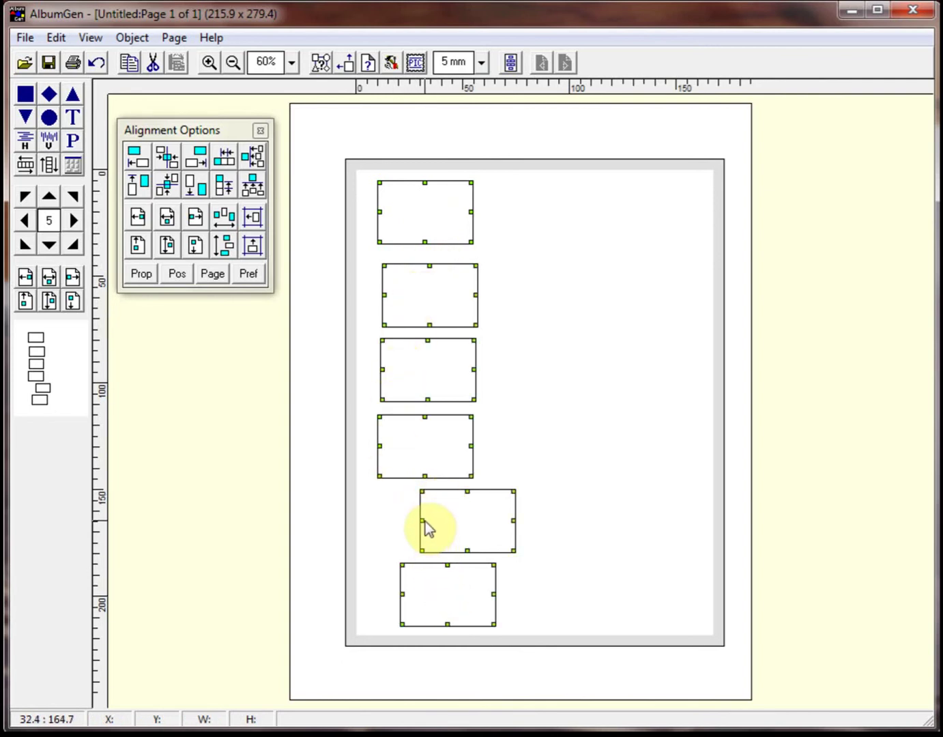
{"action": "left_click", "coordinate": [135, 161]}
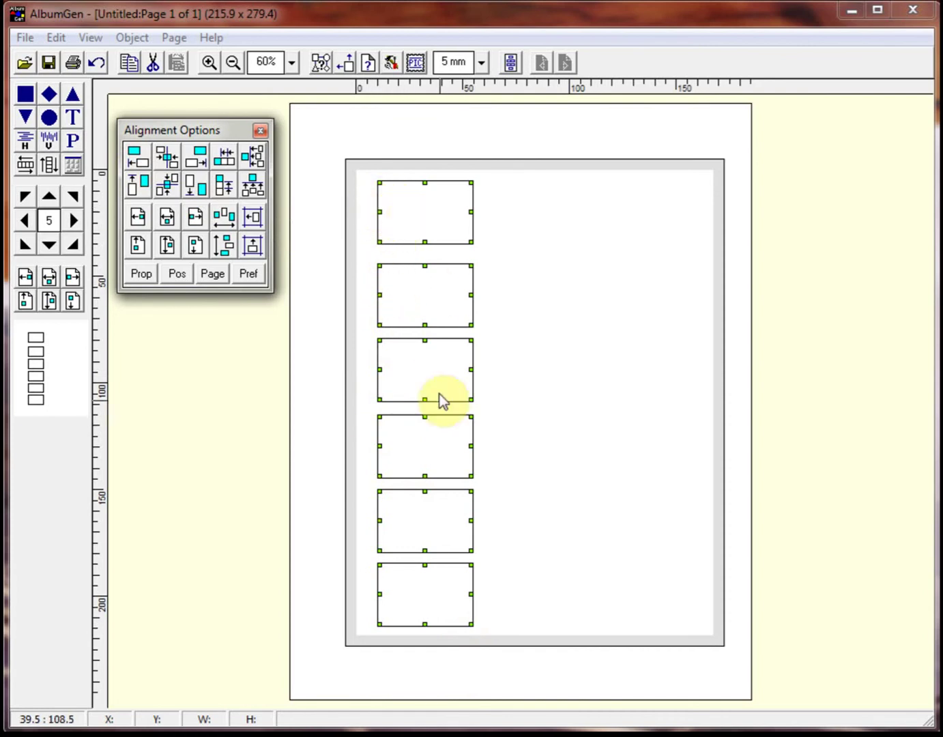
{"action": "left_click", "coordinate": [564, 532]}
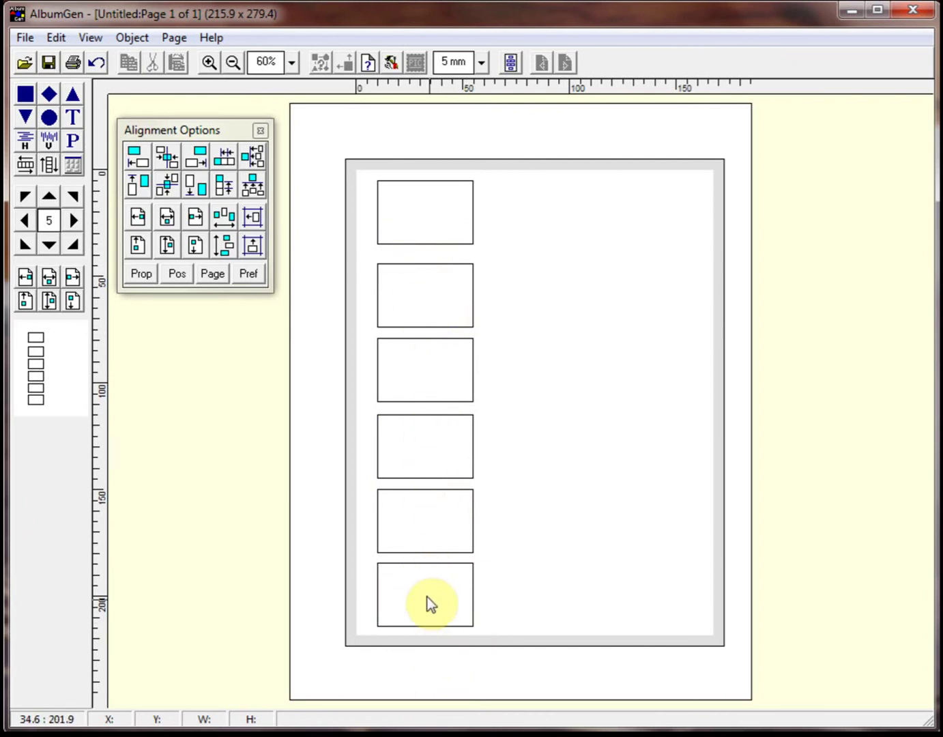
Reselect all six boxes, starting with the top and bottom ones.
{"action": "left_click", "coordinate": [419, 215]}
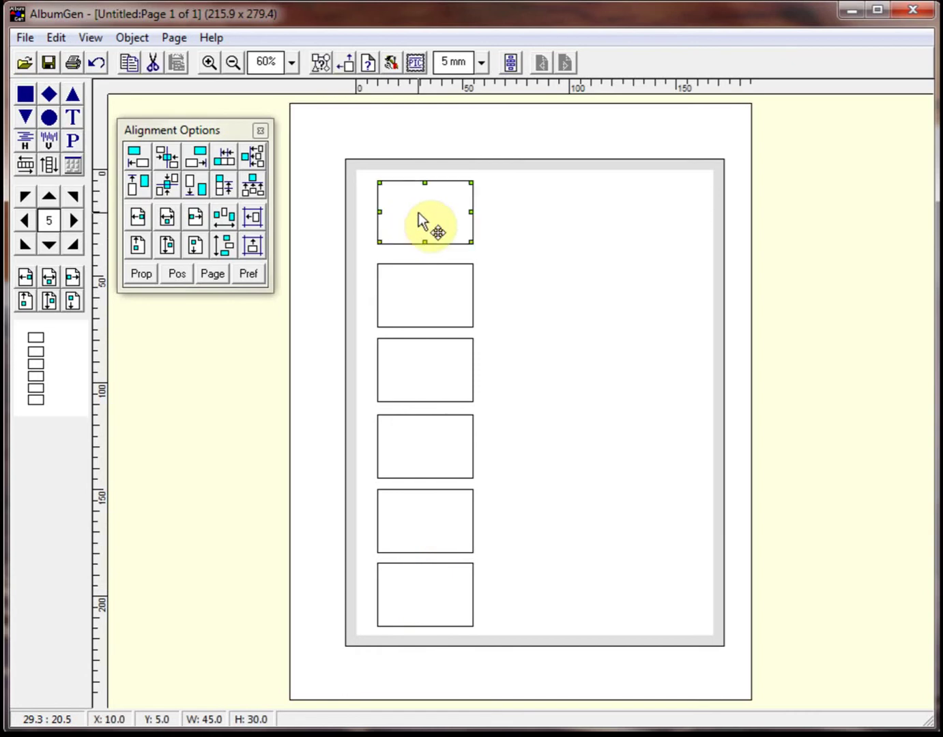
{"action": "left_click", "coordinate": [430, 605], "text": "shift"}
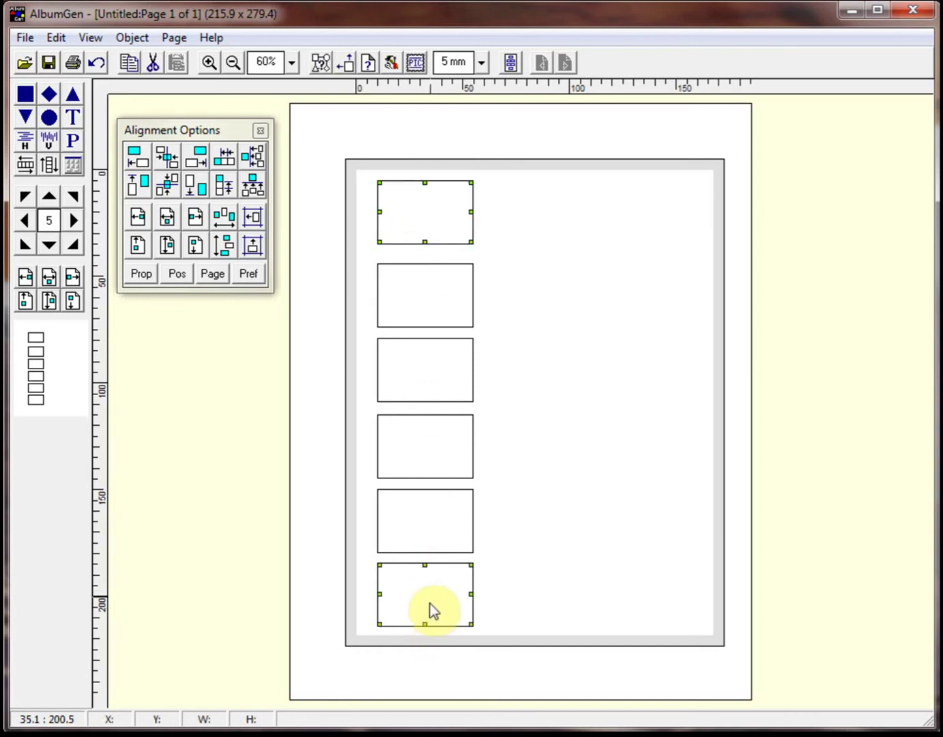
{"action": "left_click", "coordinate": [414, 300], "text": "shift"}
{"action": "left_click", "coordinate": [421, 363], "text": "shift"}
{"action": "left_click", "coordinate": [430, 463], "text": "shift"}
{"action": "left_click", "coordinate": [435, 519], "text": "shift"}
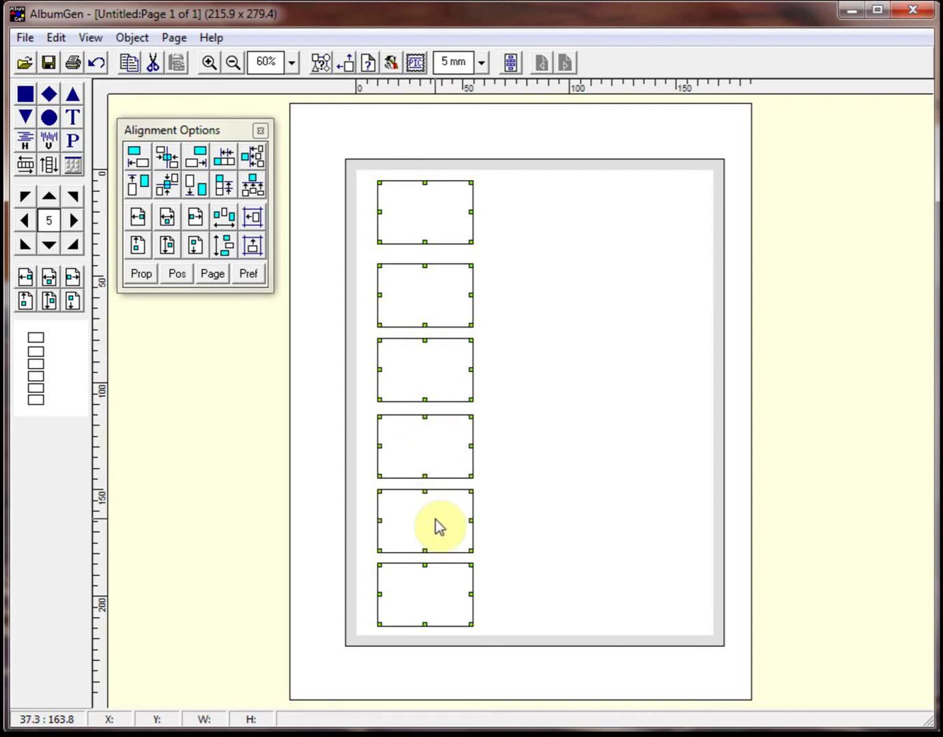
Distribute the six boxes vertically, centre the column horizontally on the page, then deselect.
{"action": "left_click", "coordinate": [234, 253]}
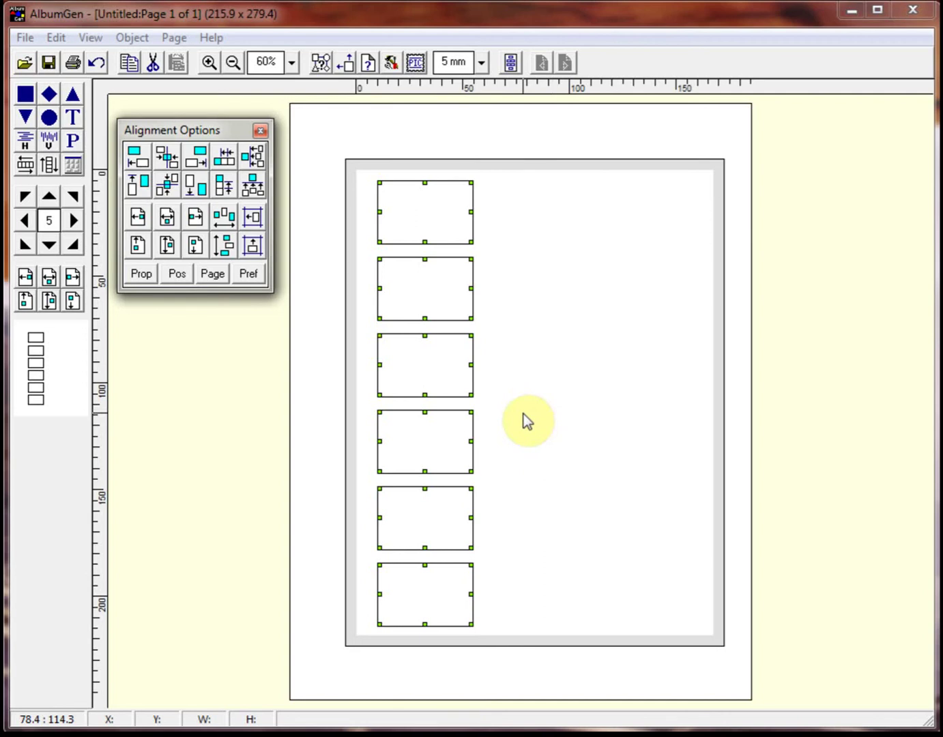
{"action": "left_click", "coordinate": [167, 218]}
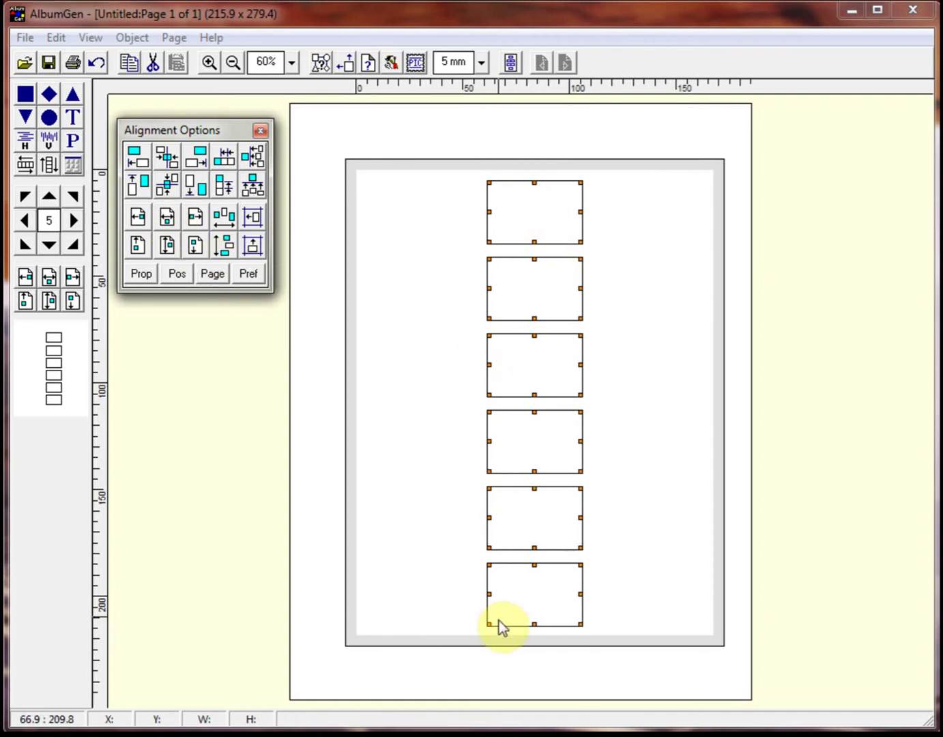
{"action": "left_click", "coordinate": [646, 350]}
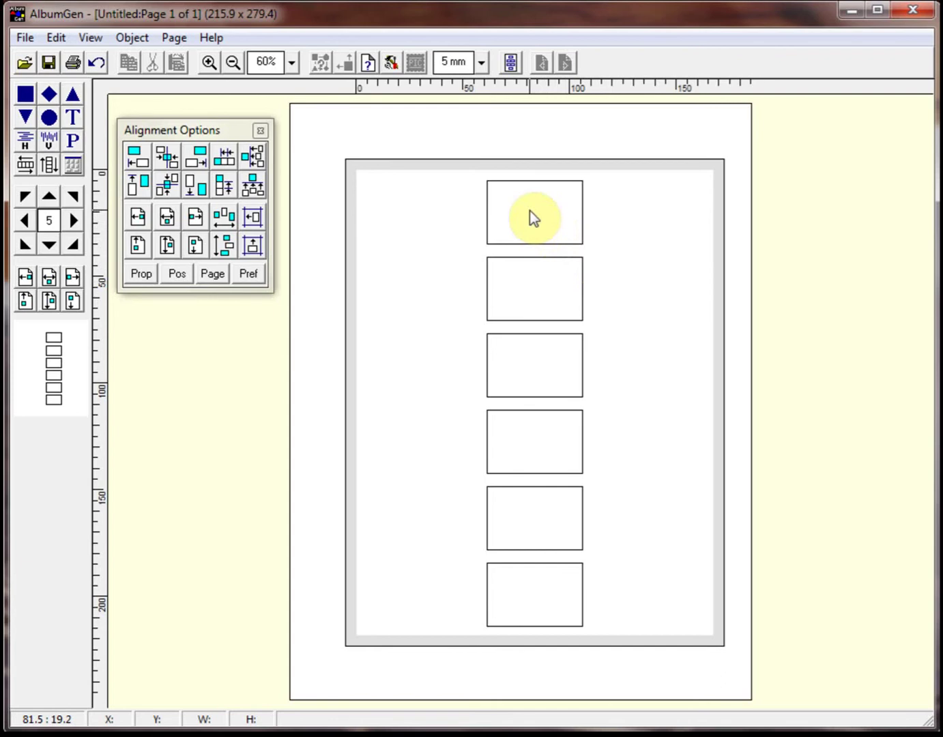
Select only the top box and open its Image picker to add a stamp image.
{"action": "key", "text": "ctrl+a"}
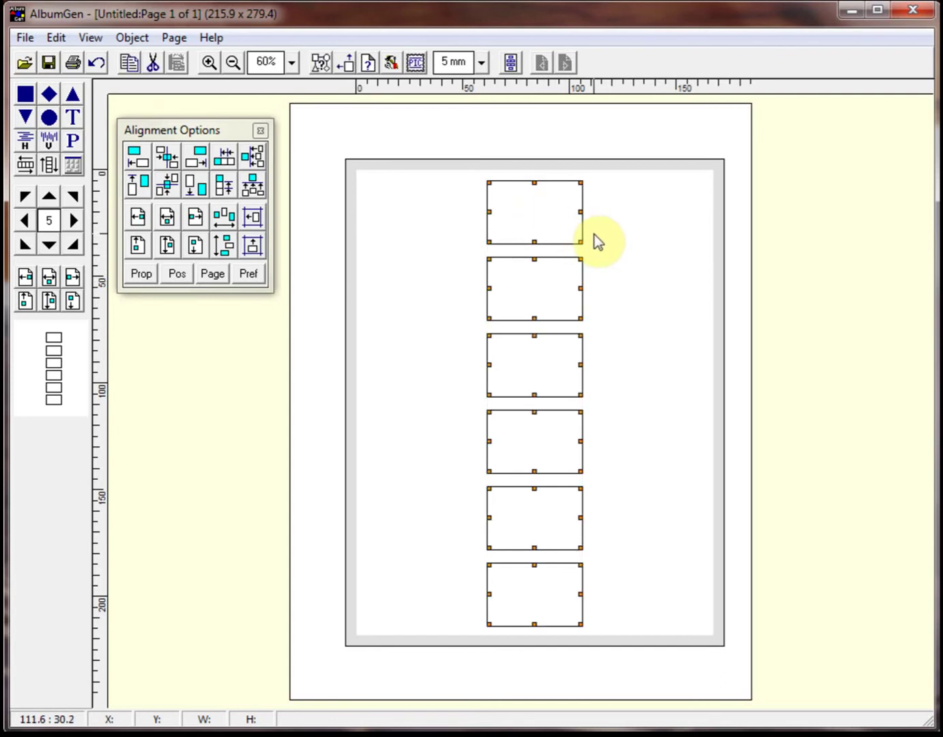
{"action": "left_click", "coordinate": [642, 253]}
{"action": "left_click", "coordinate": [572, 217]}
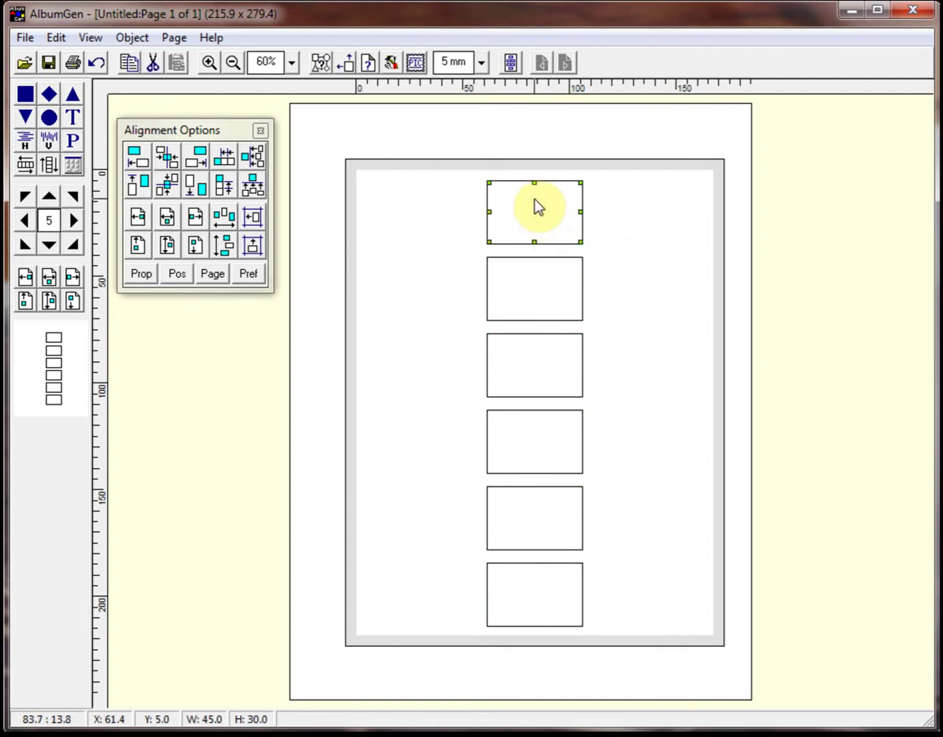
{"action": "right_click", "coordinate": [538, 208]}
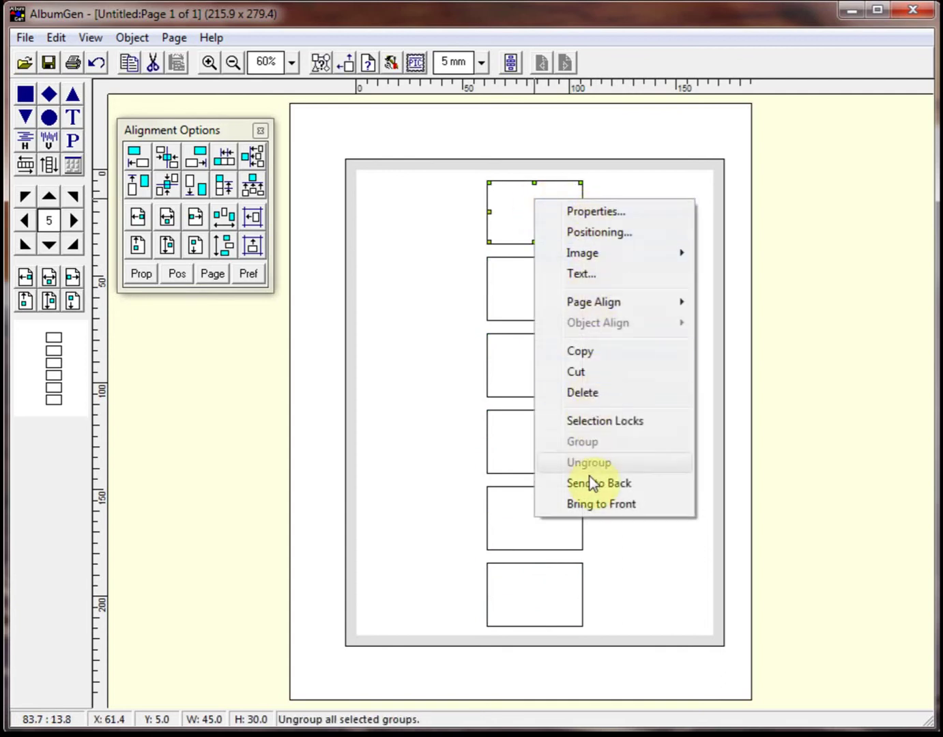
{"action": "mouse_move", "coordinate": [583, 244]}
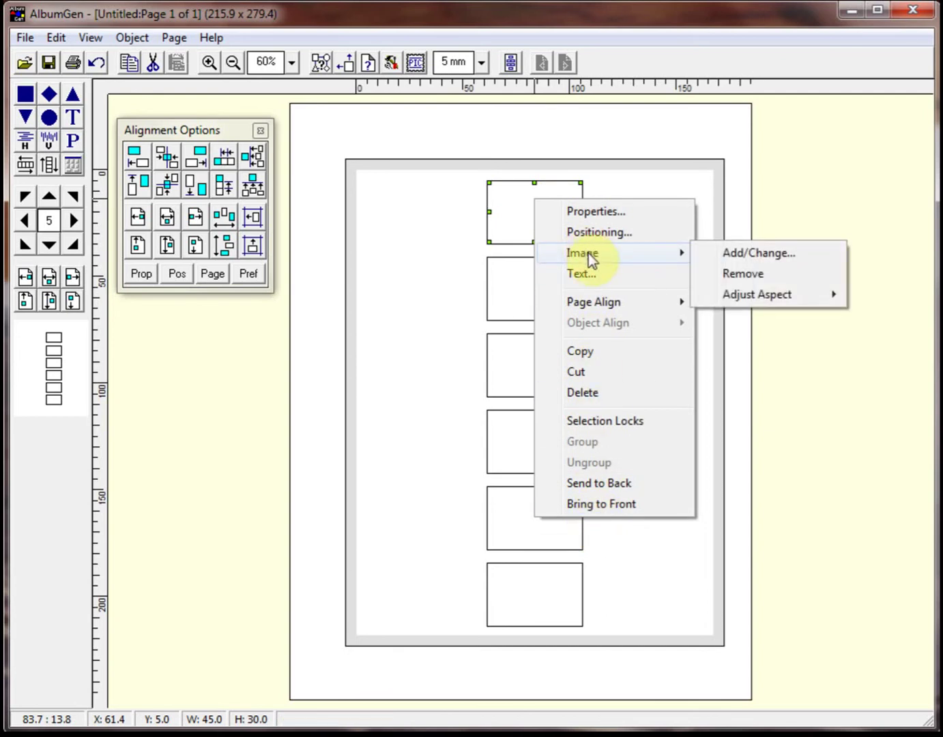
{"action": "left_click", "coordinate": [735, 252]}
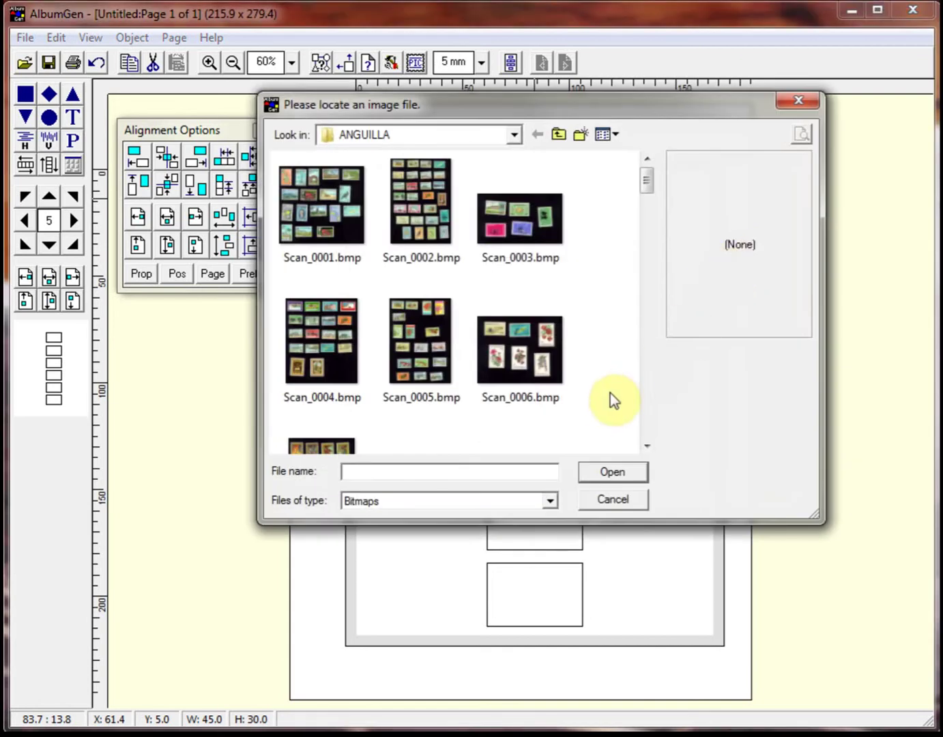
Browse to F:\EZSTAMP\Aden and place the green 1.bmp stamp in the top box.
{"action": "left_click", "coordinate": [512, 134]}
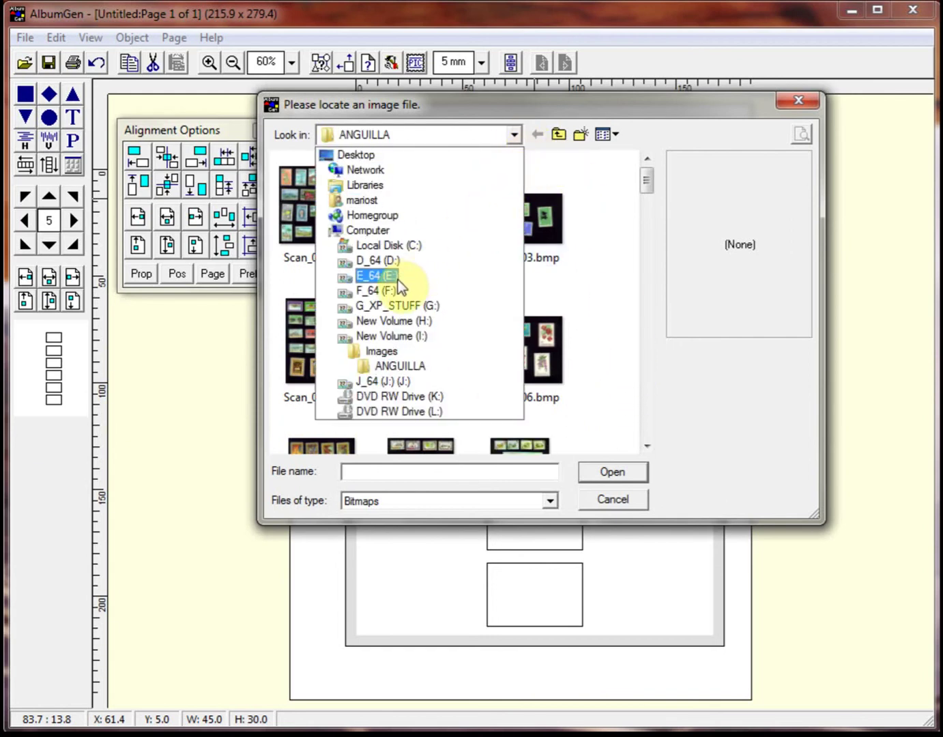
{"action": "left_click", "coordinate": [384, 295]}
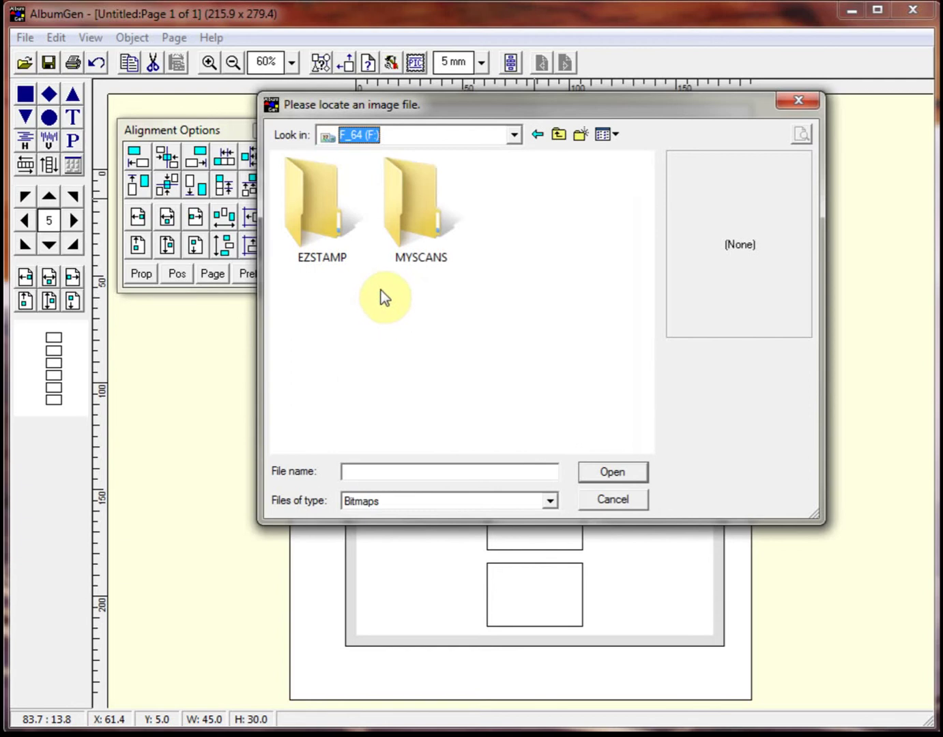
{"action": "double_click", "coordinate": [317, 226]}
{"action": "double_click", "coordinate": [317, 223]}
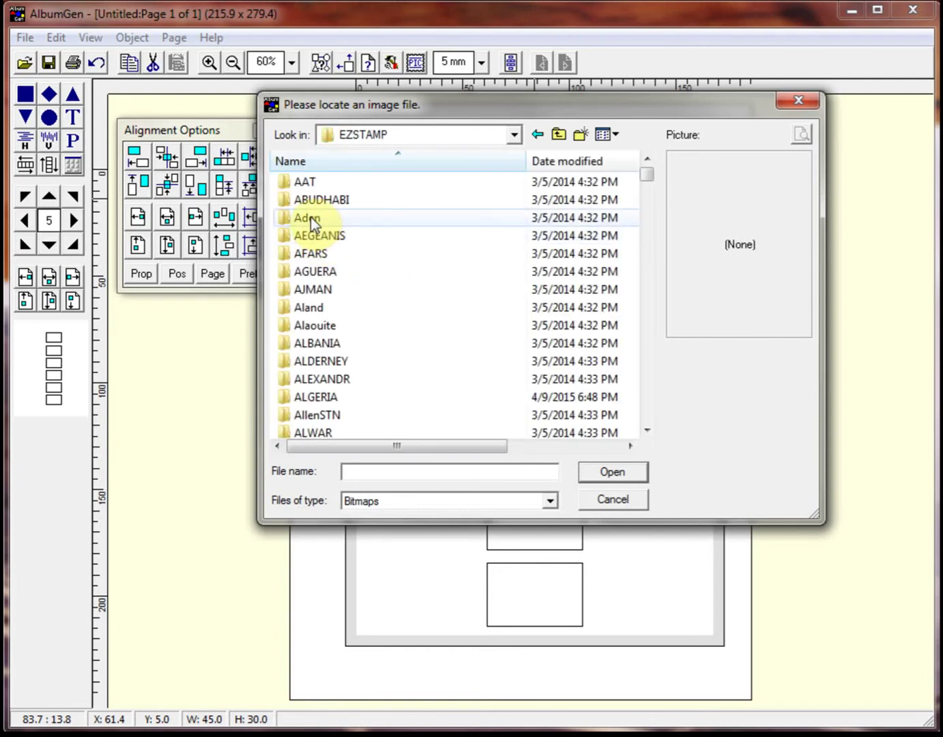
{"action": "left_click", "coordinate": [347, 222]}
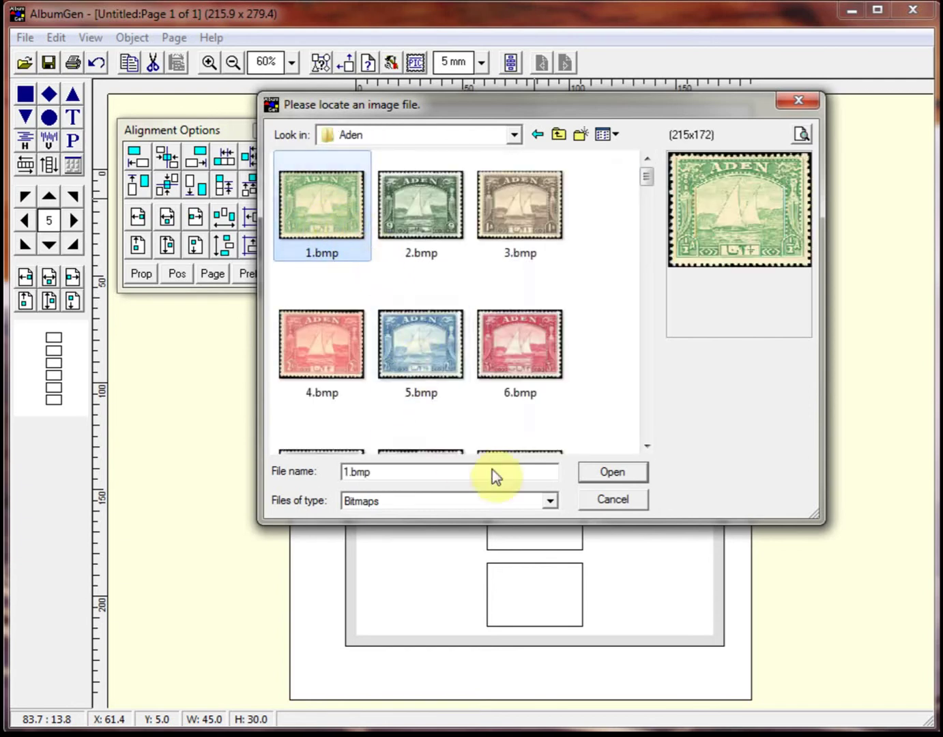
{"action": "left_click", "coordinate": [595, 471]}
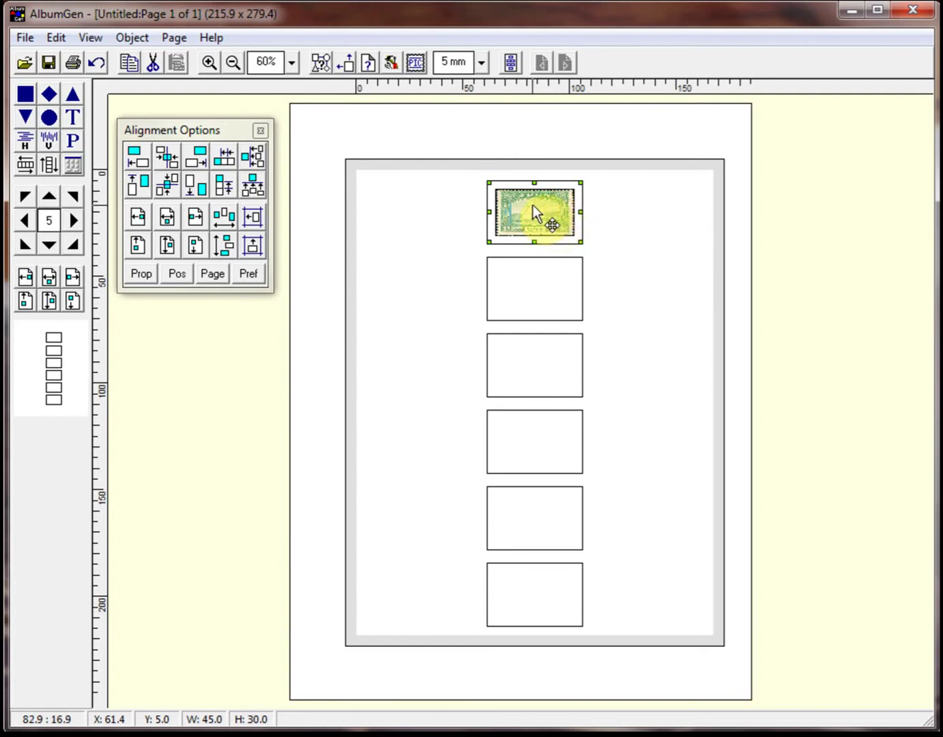
{"action": "left_click", "coordinate": [619, 220]}
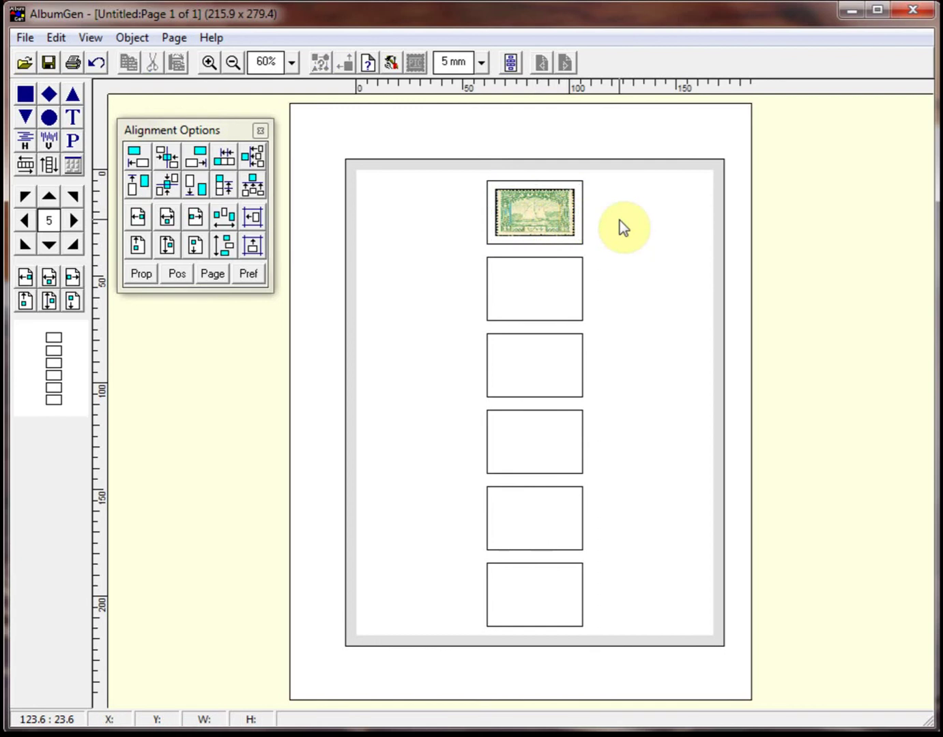
Set the stamp box's border style to 6 Point Triple in Shape Object Properties.
{"action": "left_click", "coordinate": [557, 205]}
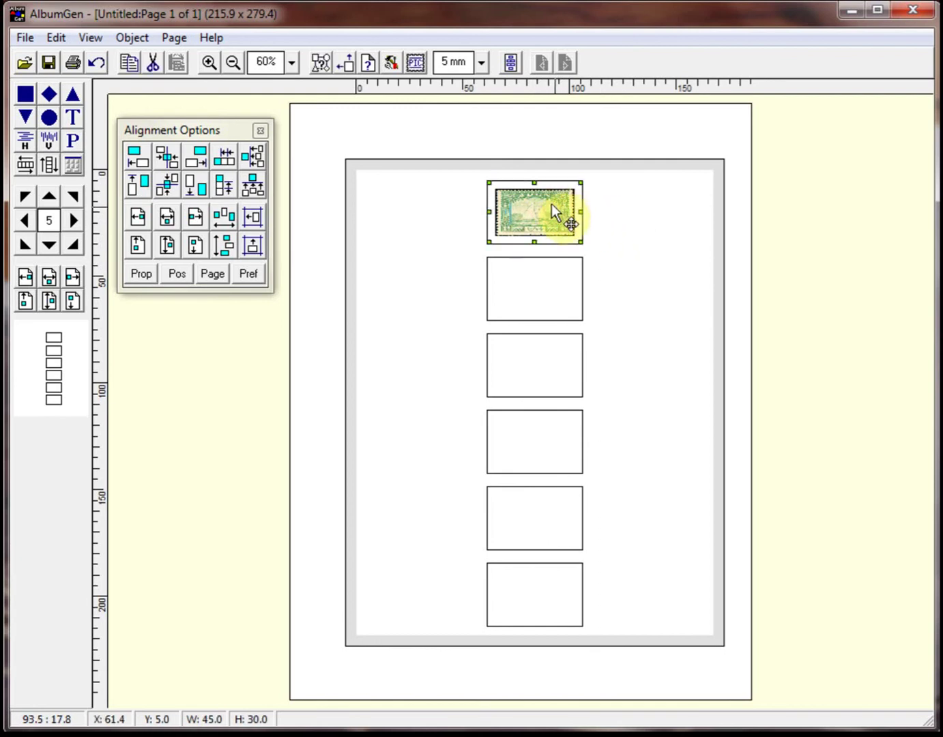
{"action": "right_click", "coordinate": [544, 197]}
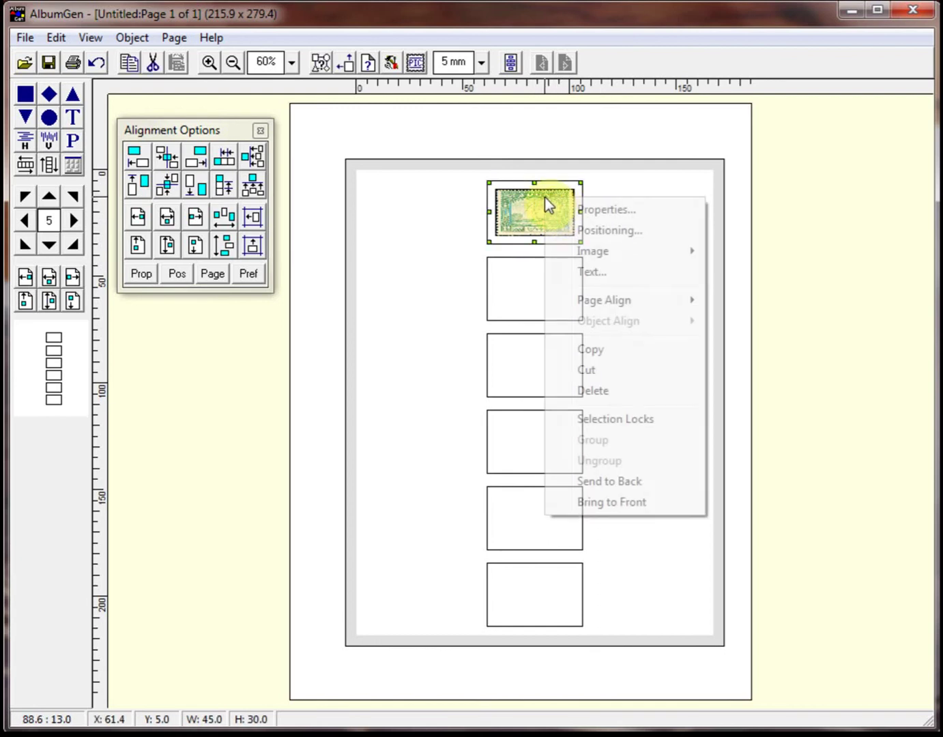
{"action": "left_click", "coordinate": [585, 211]}
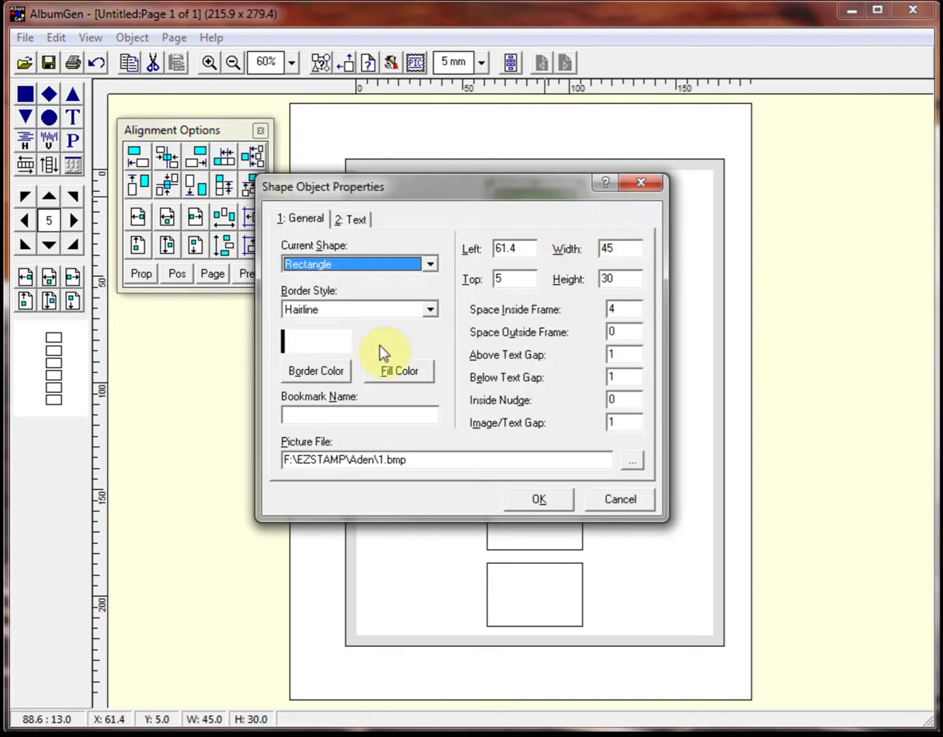
{"action": "left_click", "coordinate": [348, 310]}
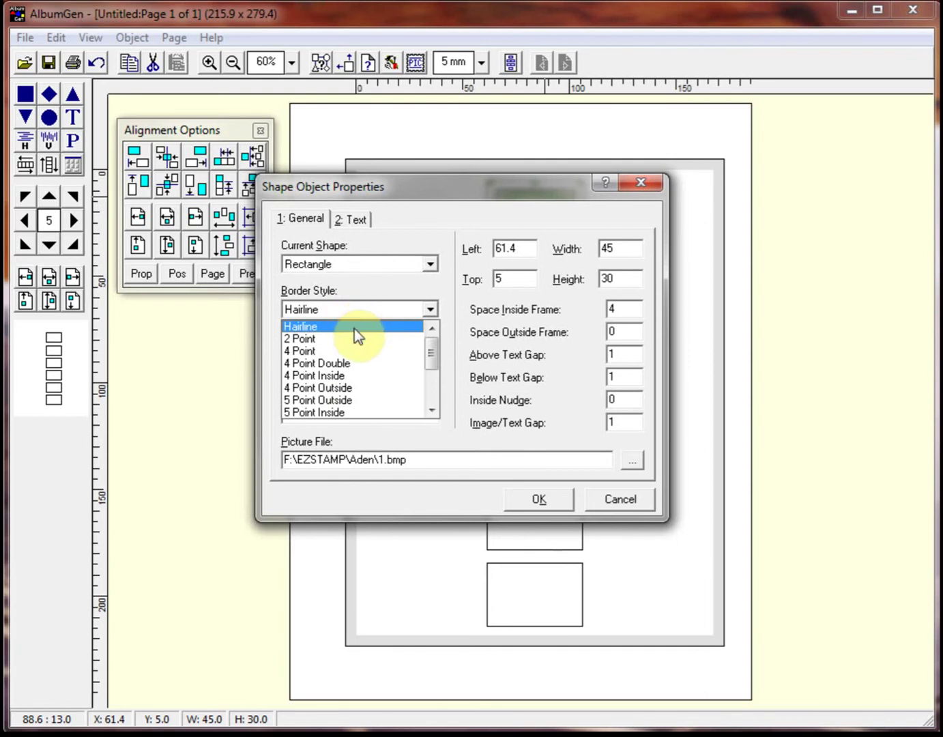
{"action": "left_click", "coordinate": [326, 352]}
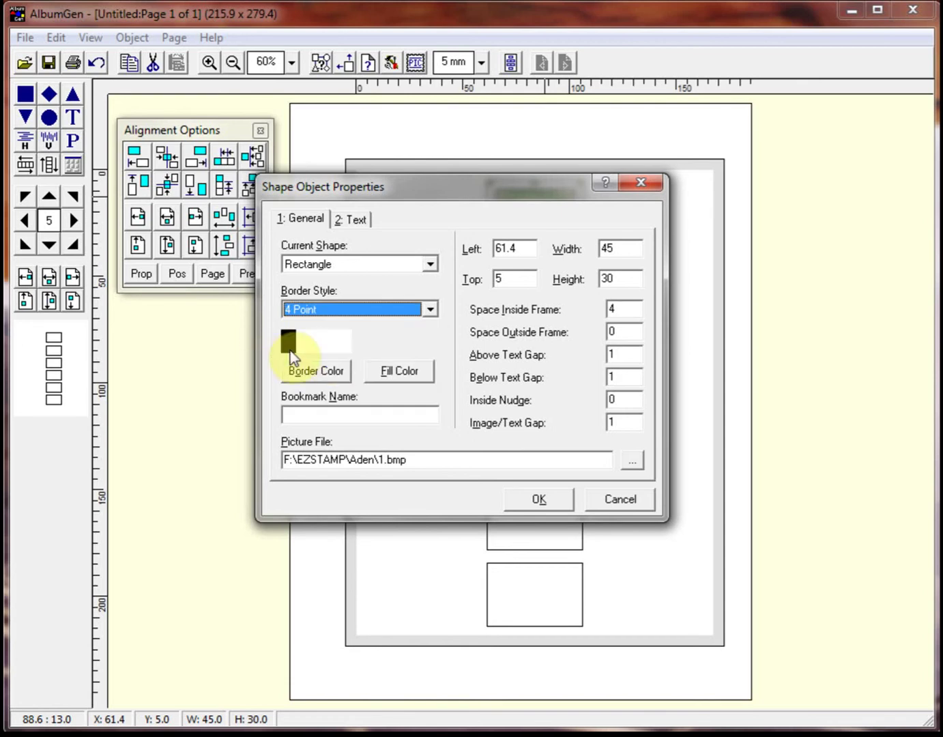
{"action": "left_click", "coordinate": [430, 310]}
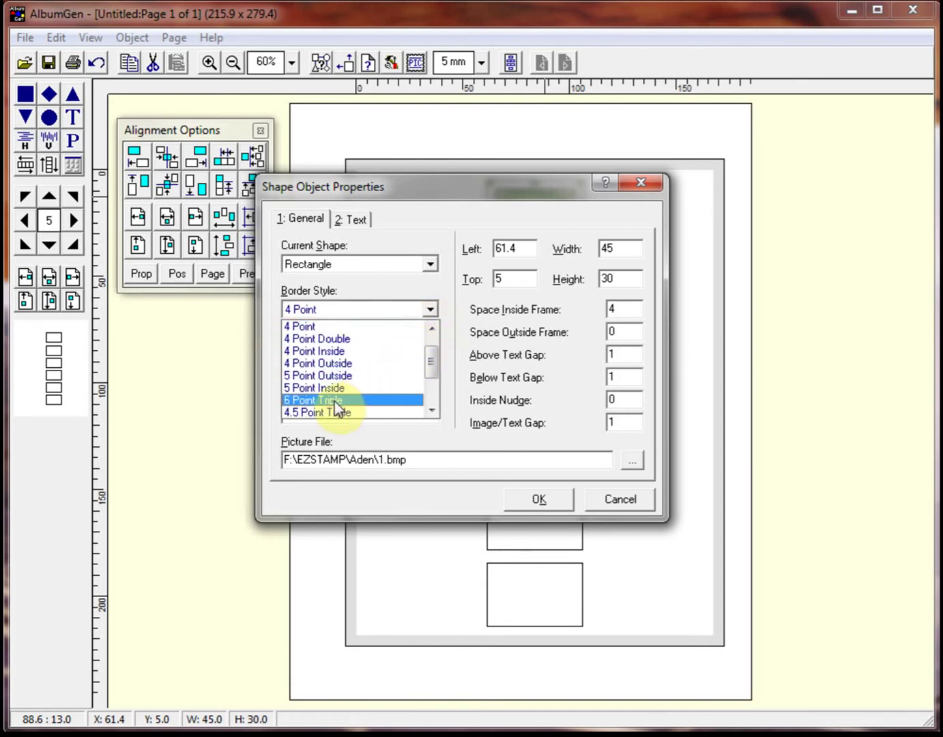
{"action": "left_click", "coordinate": [334, 401]}
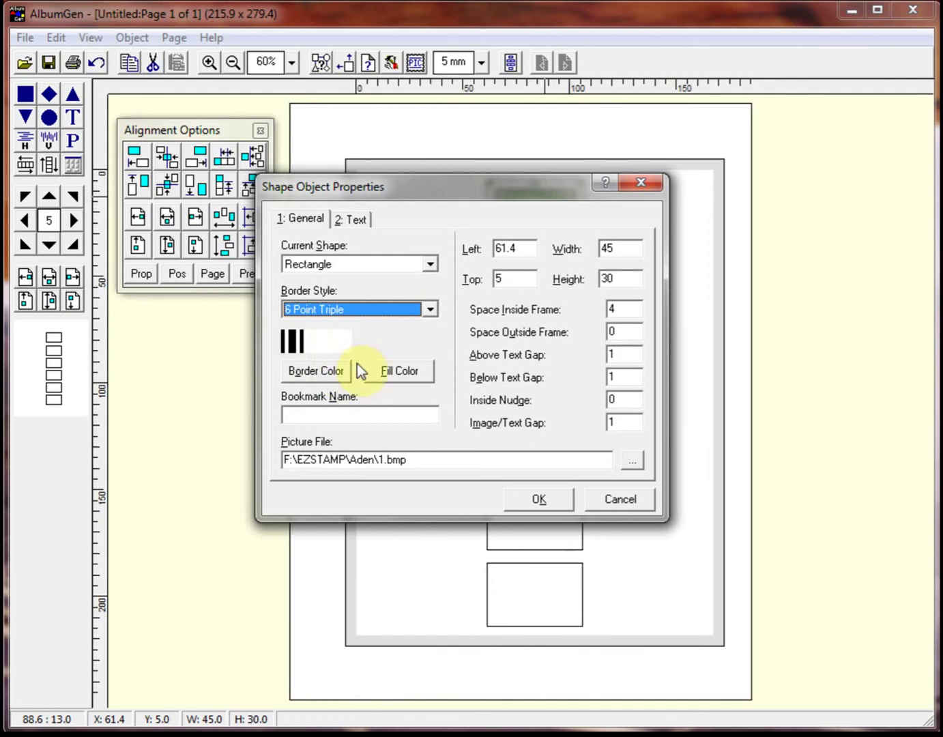
{"action": "left_click", "coordinate": [530, 504]}
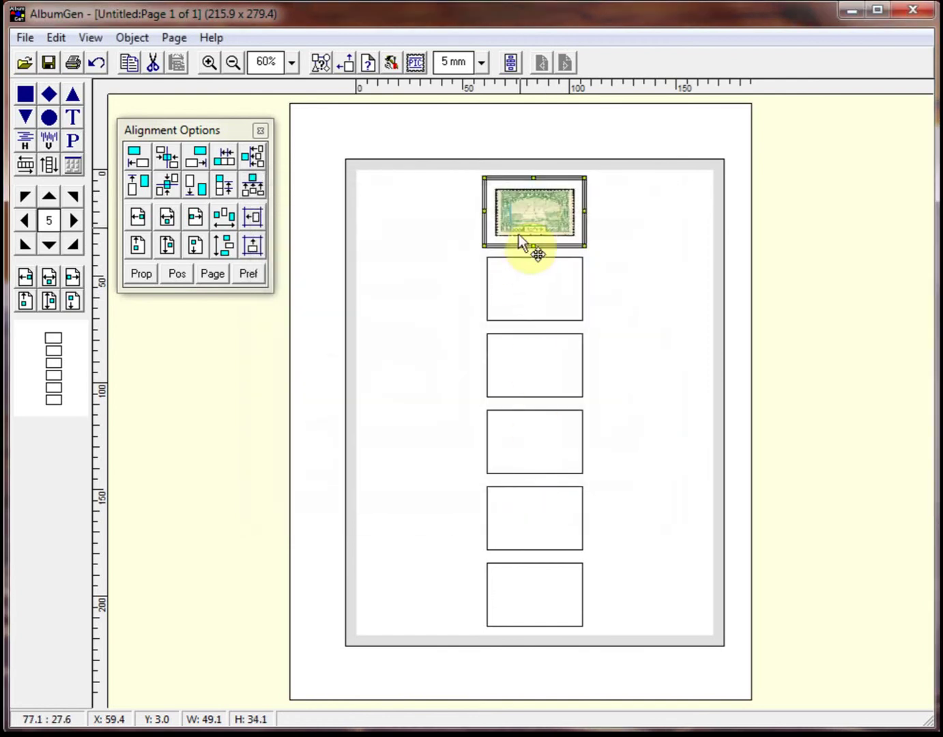
Drag the stamp box down-left and the middle empty box right, checking the result at 300% zoom.
{"action": "left_click_drag", "start_coordinate": [535, 221], "coordinate": [446, 361]}
{"action": "left_click_drag", "start_coordinate": [535, 367], "coordinate": [607, 359]}
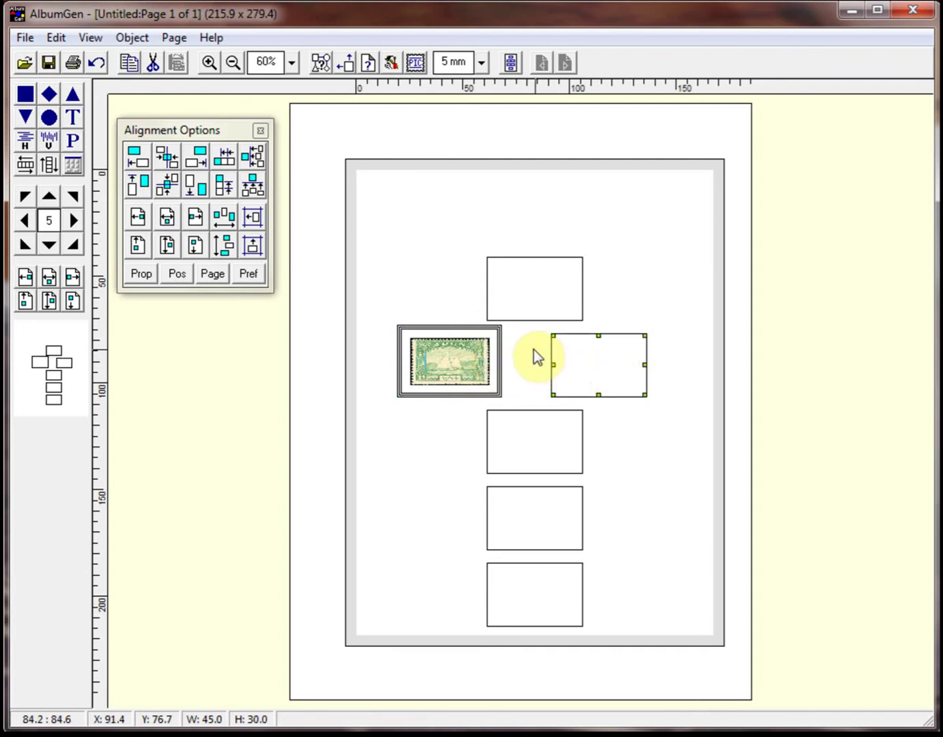
{"action": "double_click", "coordinate": [440, 355]}
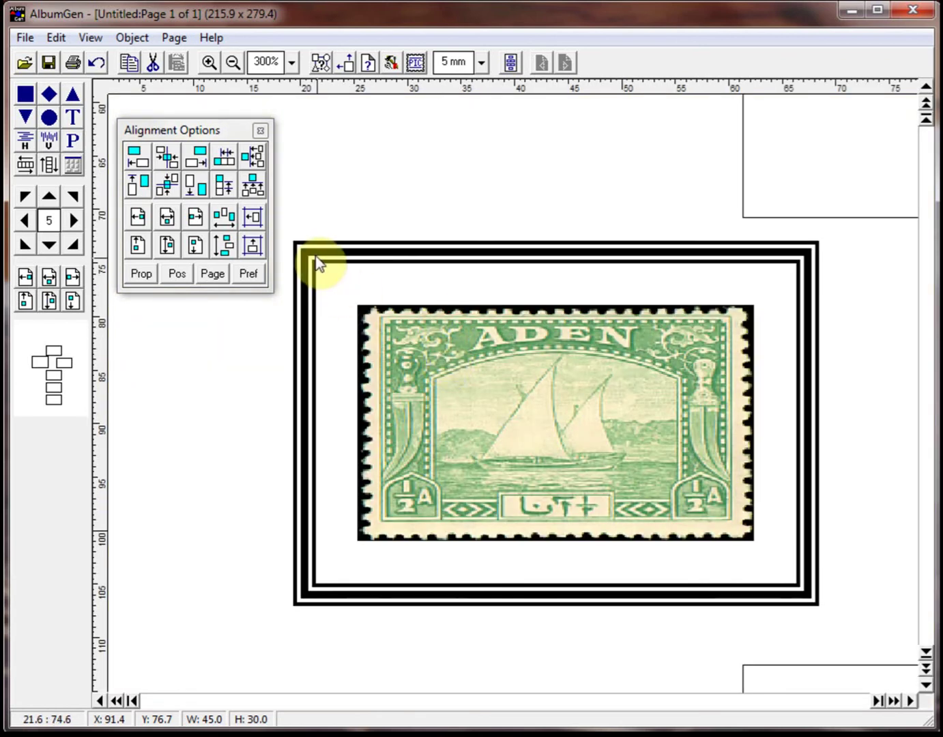
{"action": "double_click", "coordinate": [682, 554]}
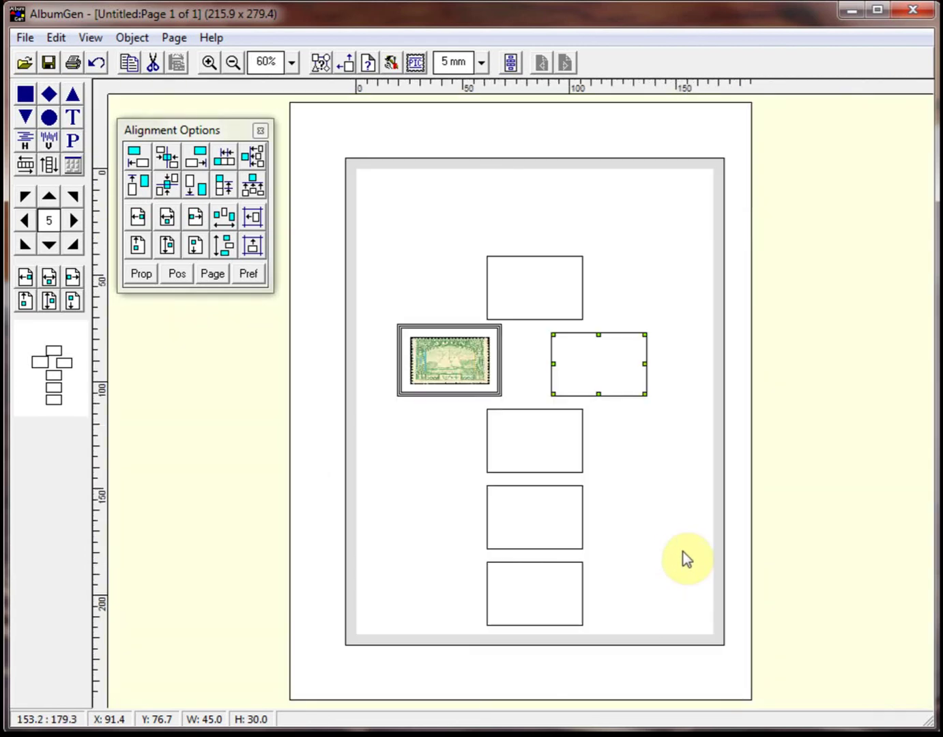
Add the caption 'Sc#1' over the stamp image and confirm it.
{"action": "right_click", "coordinate": [446, 353]}
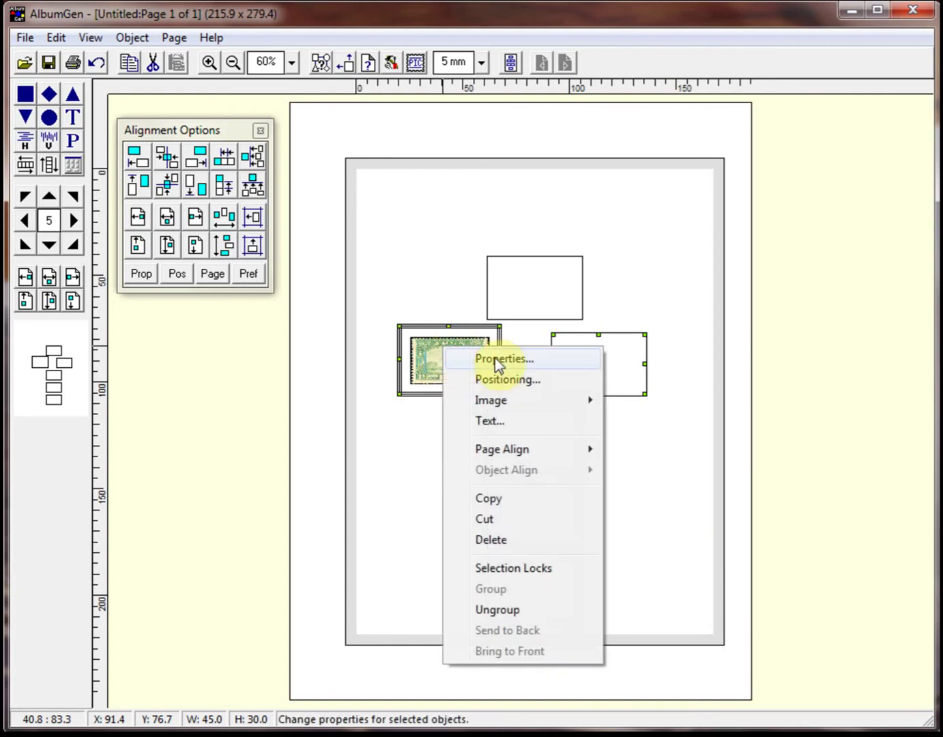
{"action": "left_click", "coordinate": [495, 420]}
{"action": "left_click_drag", "start_coordinate": [401, 189], "coordinate": [648, 296]}
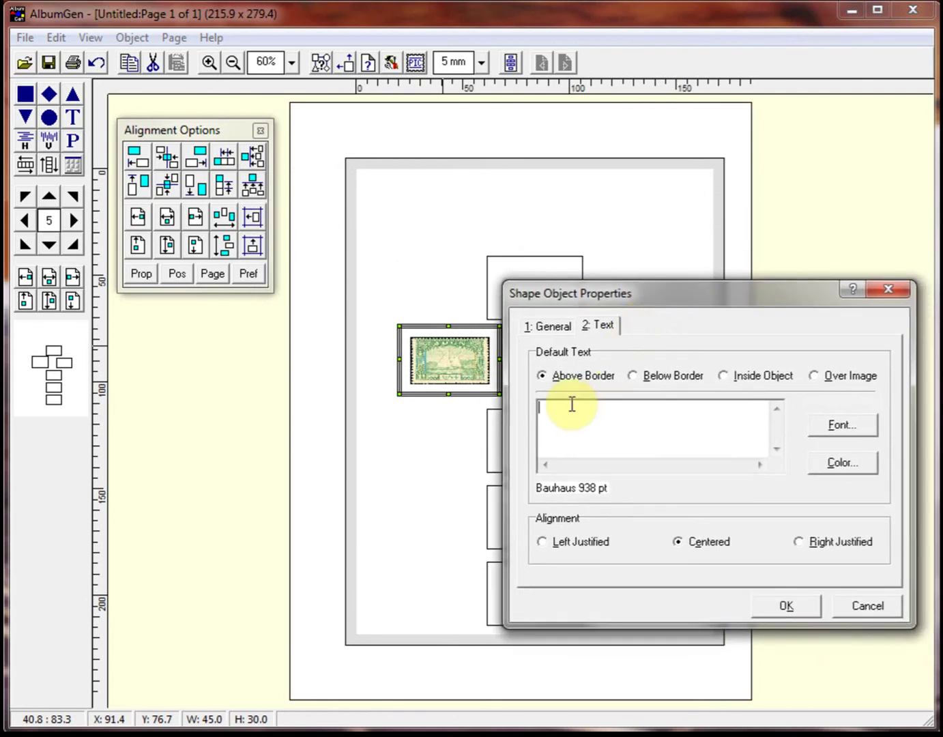
{"action": "left_click", "coordinate": [814, 376]}
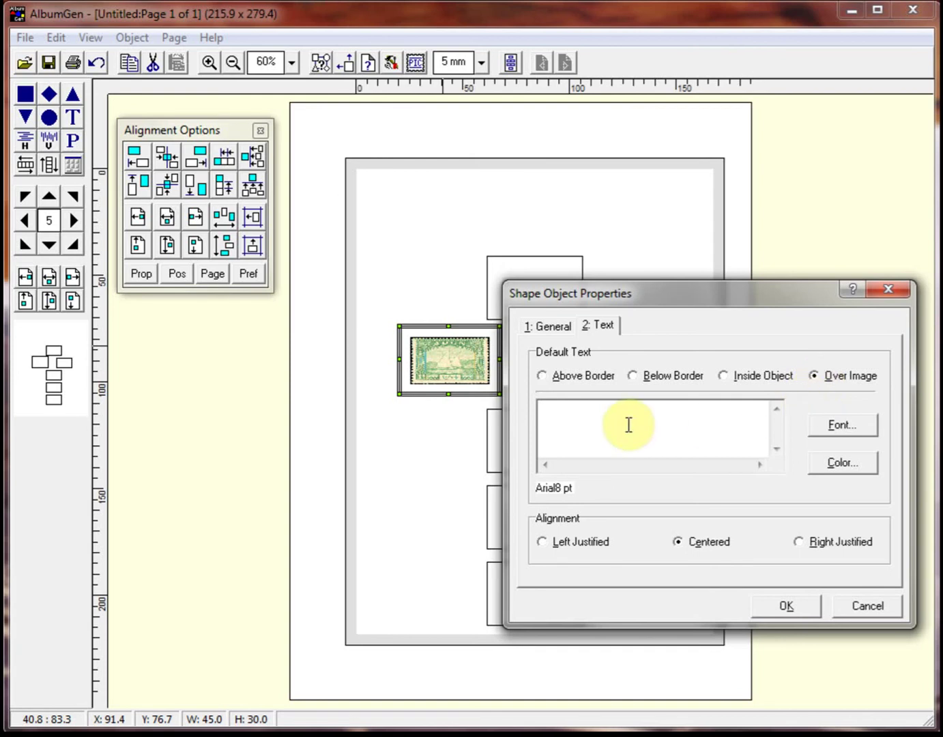
{"action": "type", "text": "Sc#1"}
{"action": "left_click", "coordinate": [656, 433]}
{"action": "left_click", "coordinate": [781, 601]}
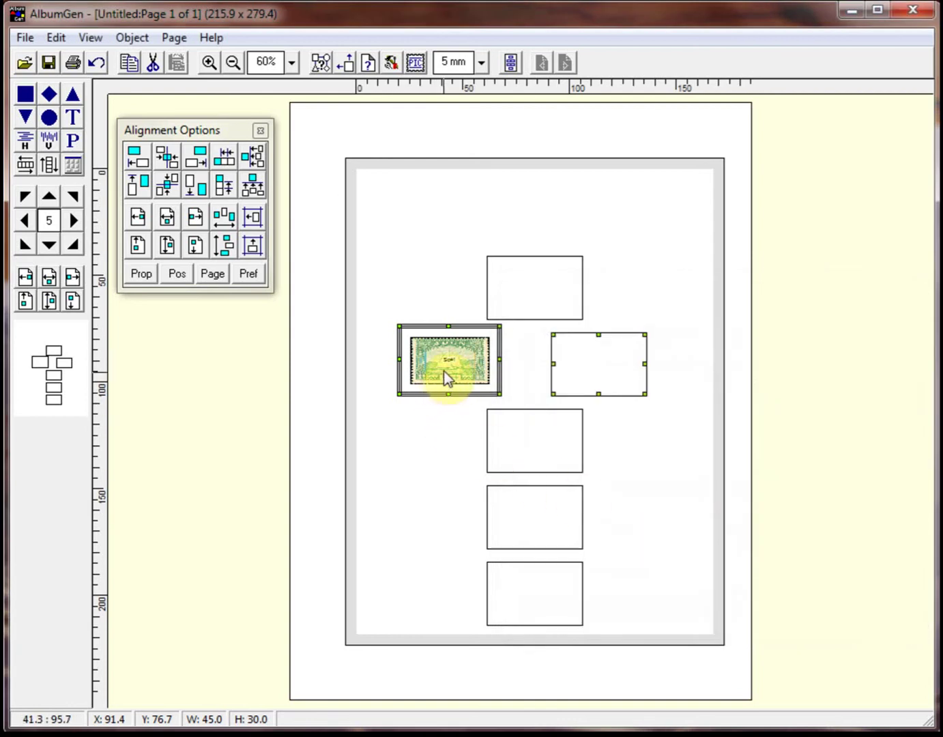
{"action": "scroll", "coordinate": [446, 374], "scroll_direction": "up", "scroll_amount": 1}
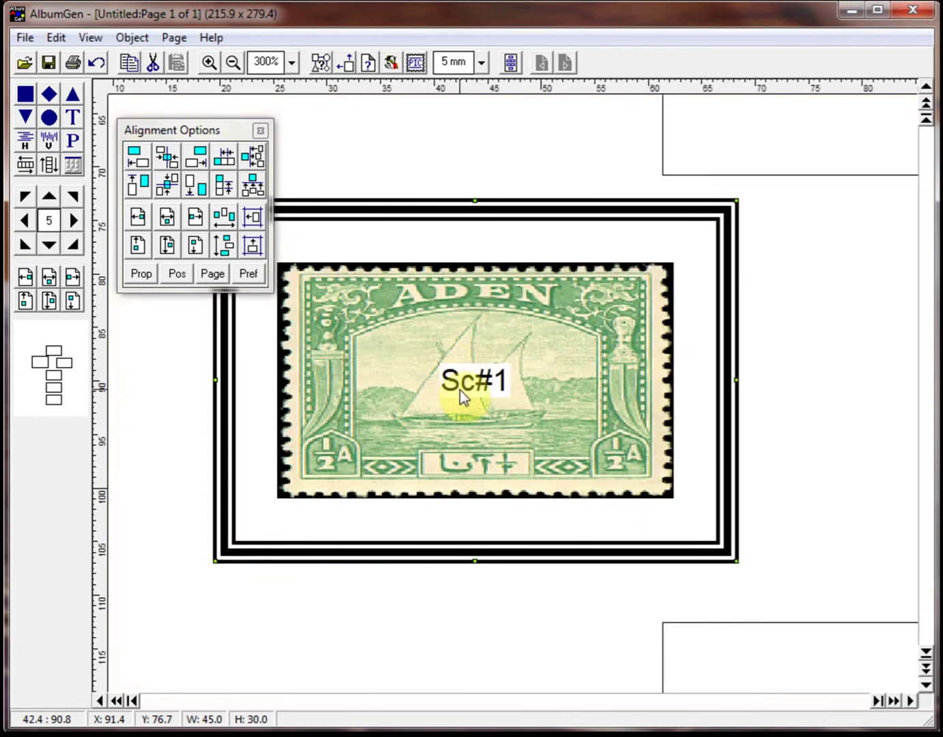
{"action": "scroll", "coordinate": [459, 390], "scroll_direction": "down", "scroll_amount": 1}
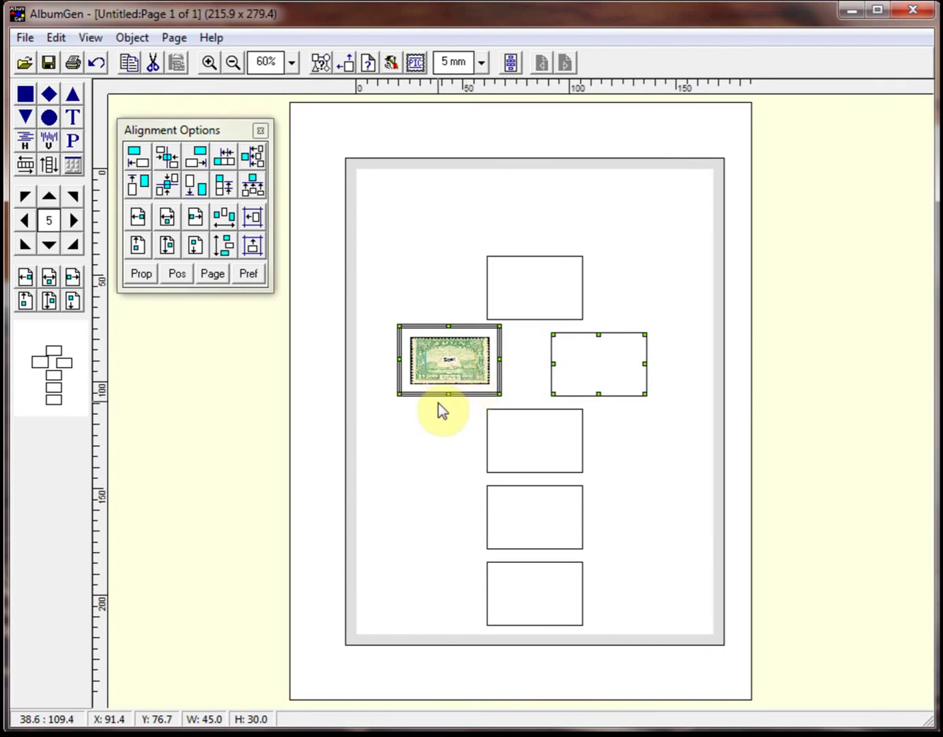
Enter 'above' and 'below' as the above-border and below-border labels for the stamp box.
{"action": "right_click", "coordinate": [443, 354]}
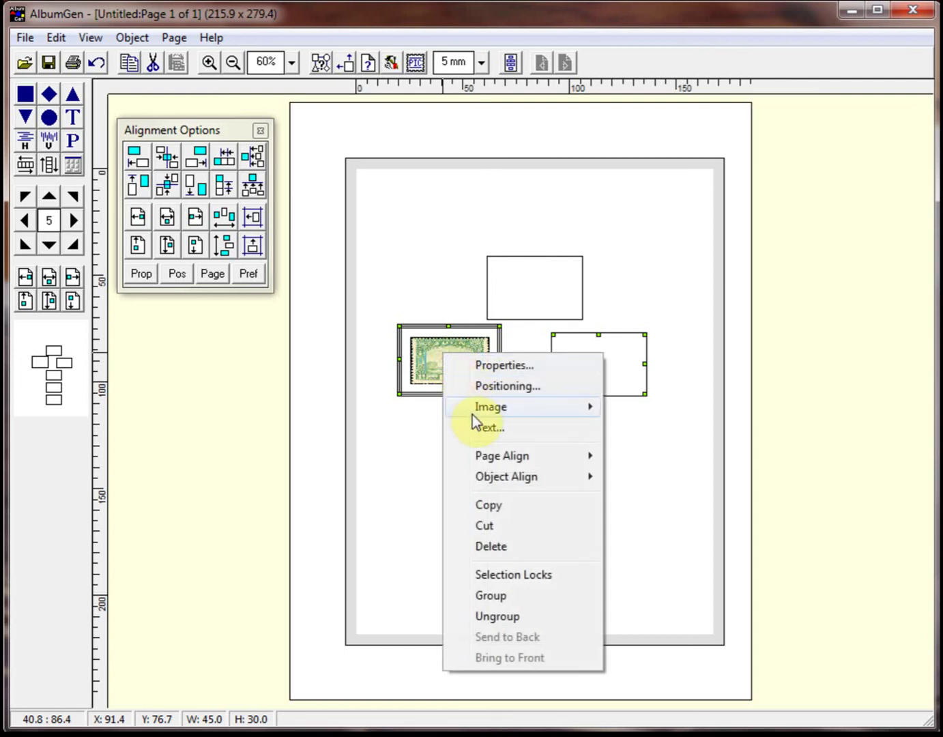
{"action": "left_click", "coordinate": [492, 427]}
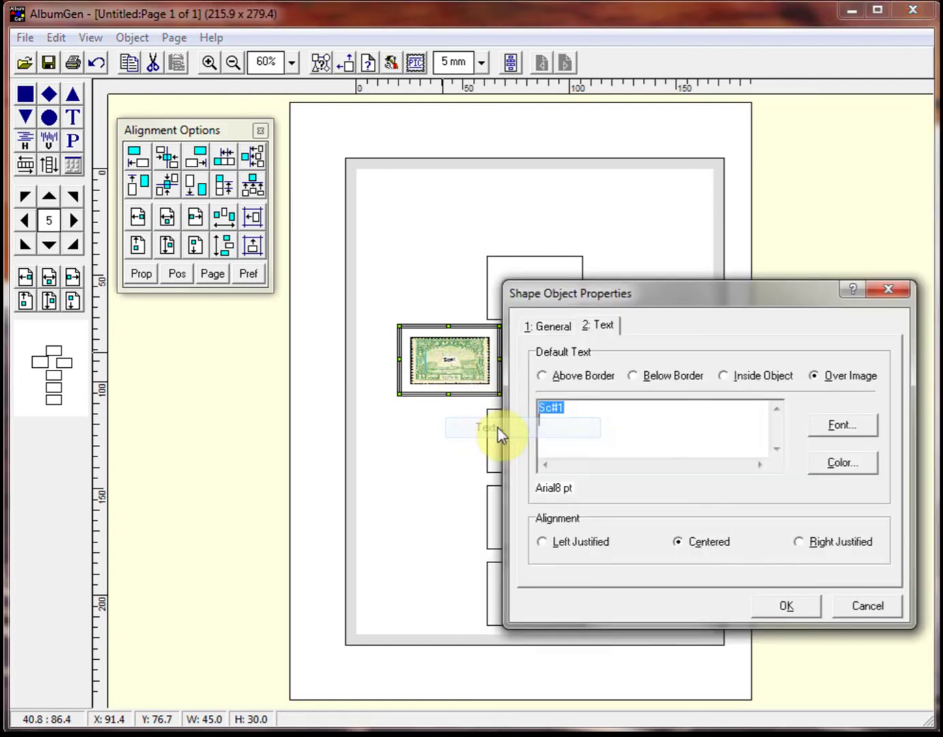
{"action": "left_click", "coordinate": [541, 375]}
{"action": "left_click", "coordinate": [543, 407]}
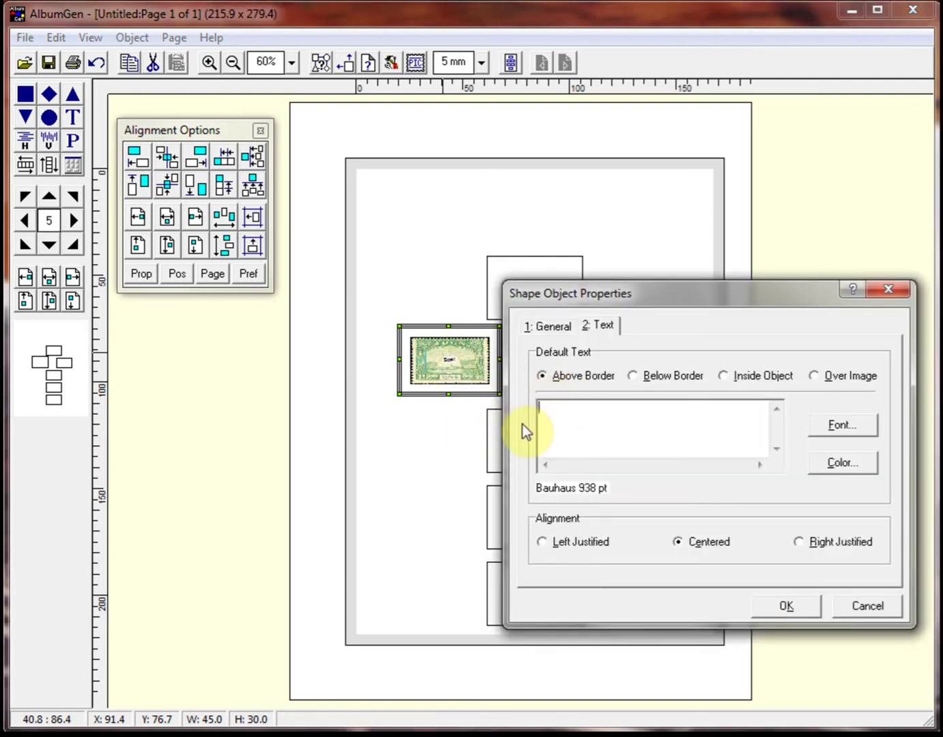
{"action": "type", "text": "above"}
{"action": "left_click", "coordinate": [633, 376]}
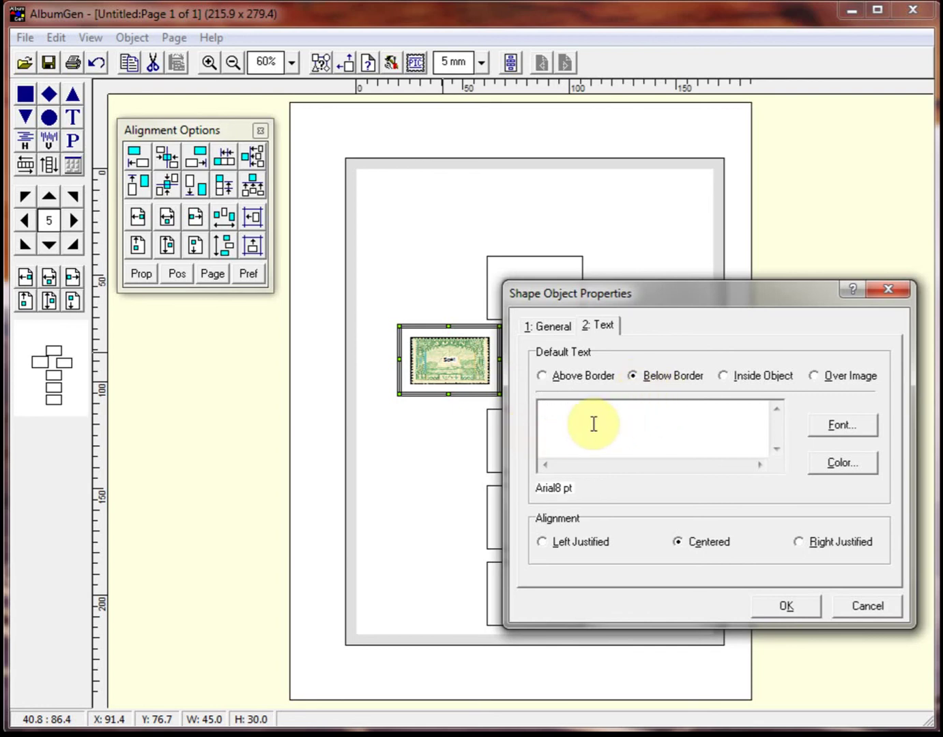
{"action": "type", "text": "below"}
Add the 'inside' label, delete the Sc#1 over-image text, and apply the labels.
{"action": "left_click", "coordinate": [744, 379]}
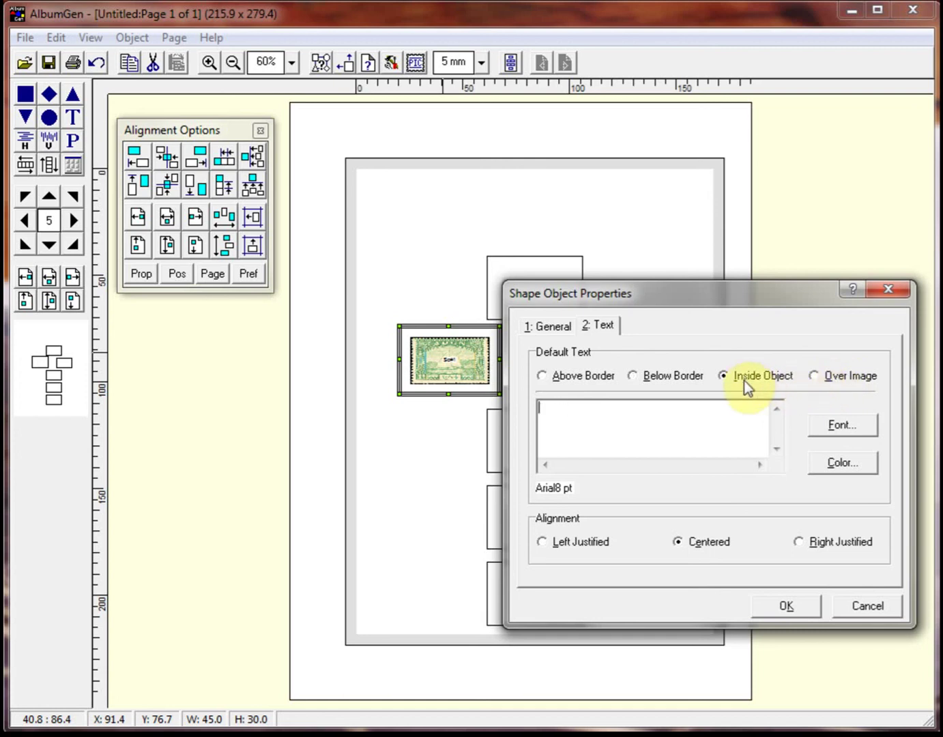
{"action": "left_click", "coordinate": [632, 427]}
{"action": "type", "text": "inside"}
{"action": "left_click", "coordinate": [810, 374]}
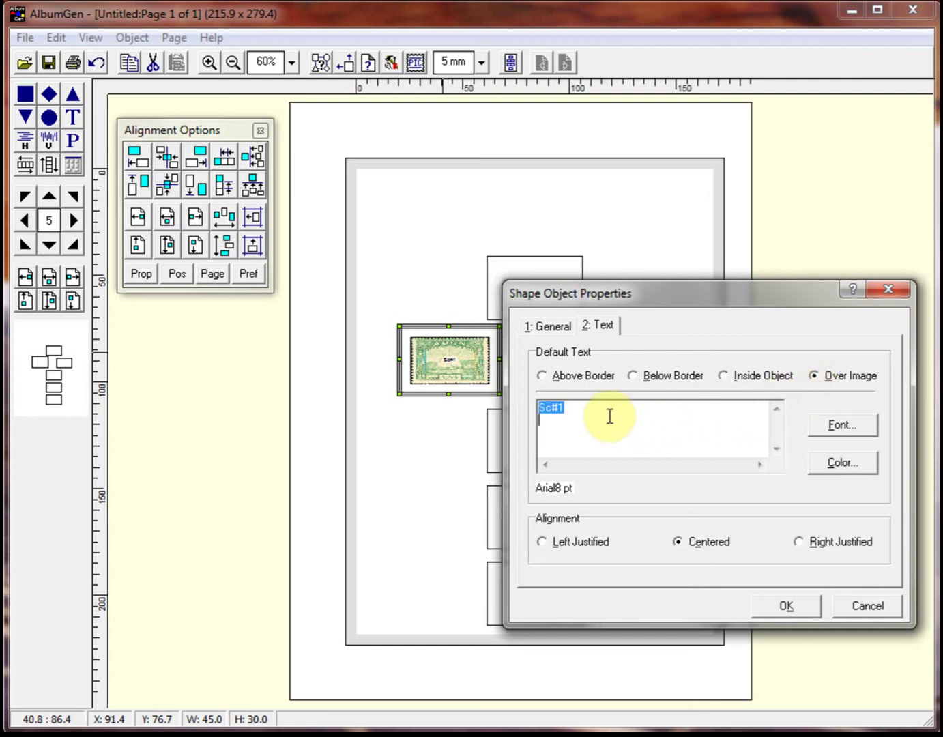
{"action": "key", "text": "Delete"}
{"action": "left_click", "coordinate": [790, 605]}
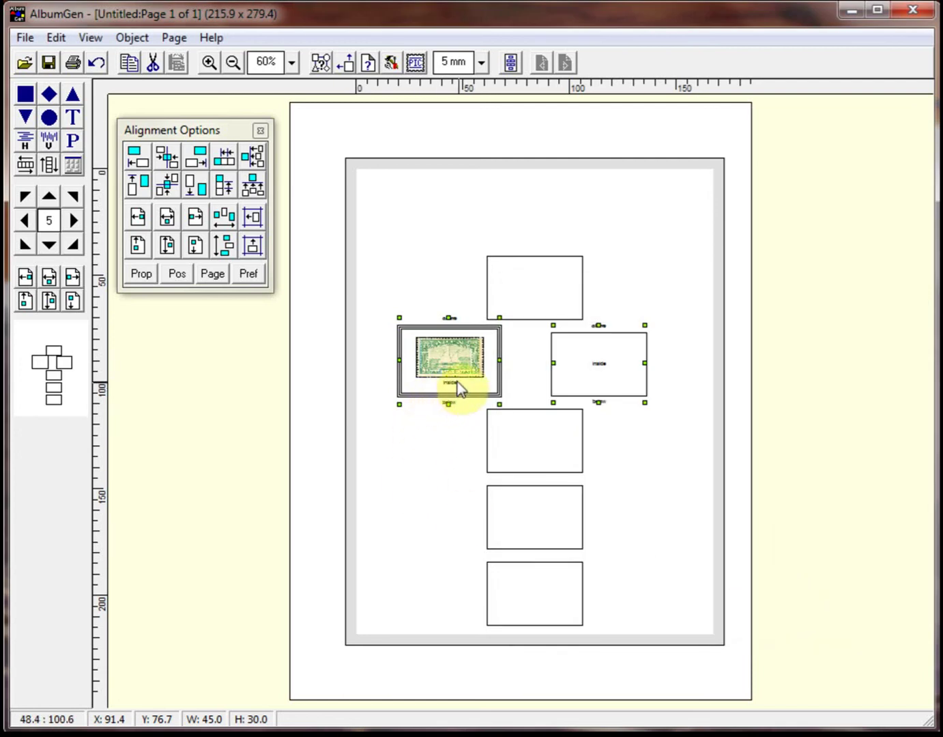
{"action": "scroll", "coordinate": [458, 385], "scroll_direction": "up", "scroll_amount": 5}
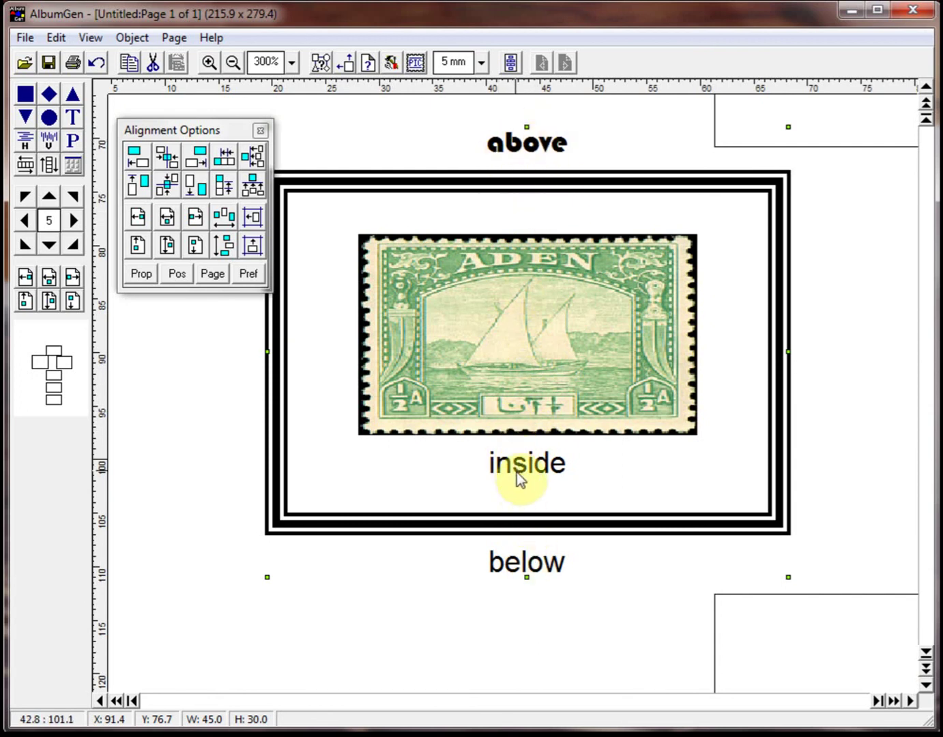
{"action": "scroll", "coordinate": [531, 522], "scroll_direction": "down", "scroll_amount": 5}
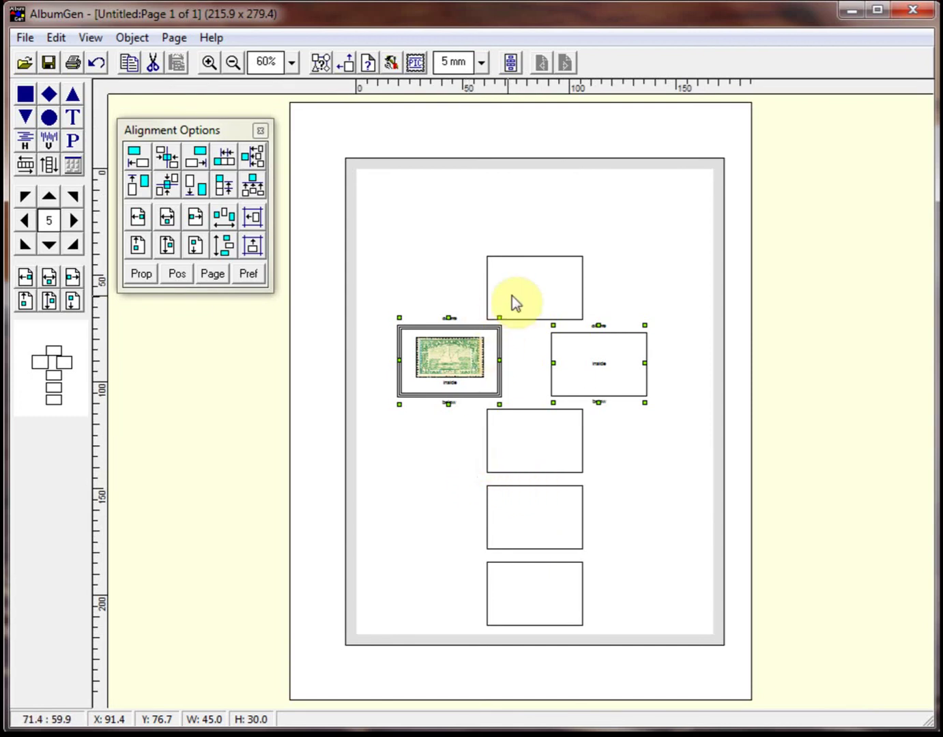
{"action": "left_click_drag", "start_coordinate": [512, 301], "coordinate": [527, 221]}
Move the stamp box to the top-left, the labelled box below it, and two empty boxes side by side.
{"action": "left_click_drag", "start_coordinate": [459, 356], "coordinate": [453, 309]}
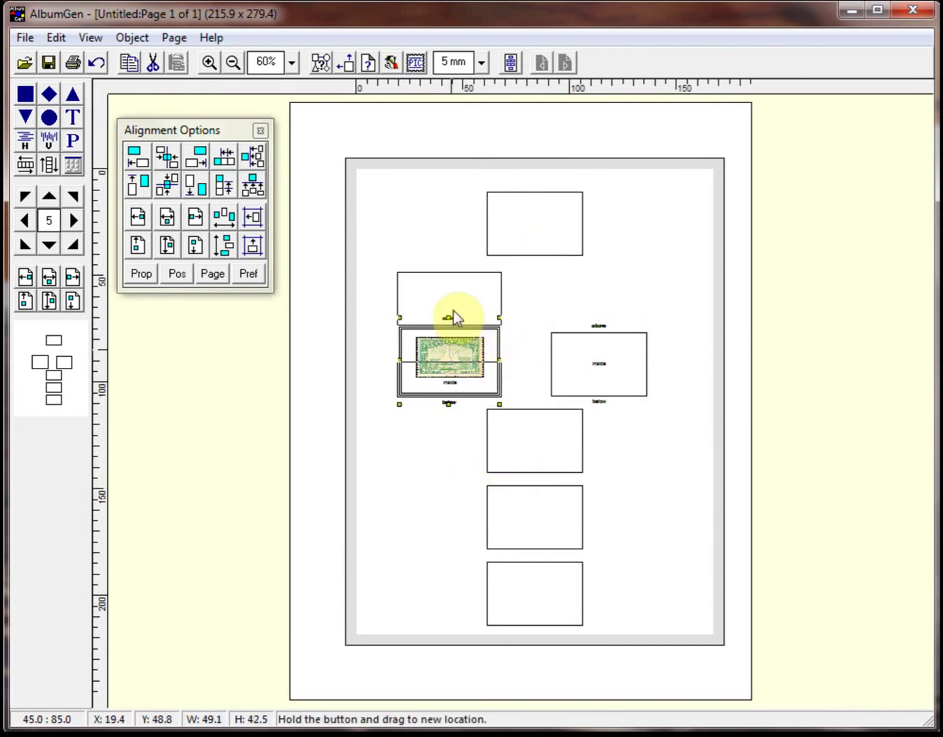
{"action": "left_click_drag", "start_coordinate": [588, 345], "coordinate": [590, 301]}
{"action": "left_click_drag", "start_coordinate": [467, 337], "coordinate": [446, 326]}
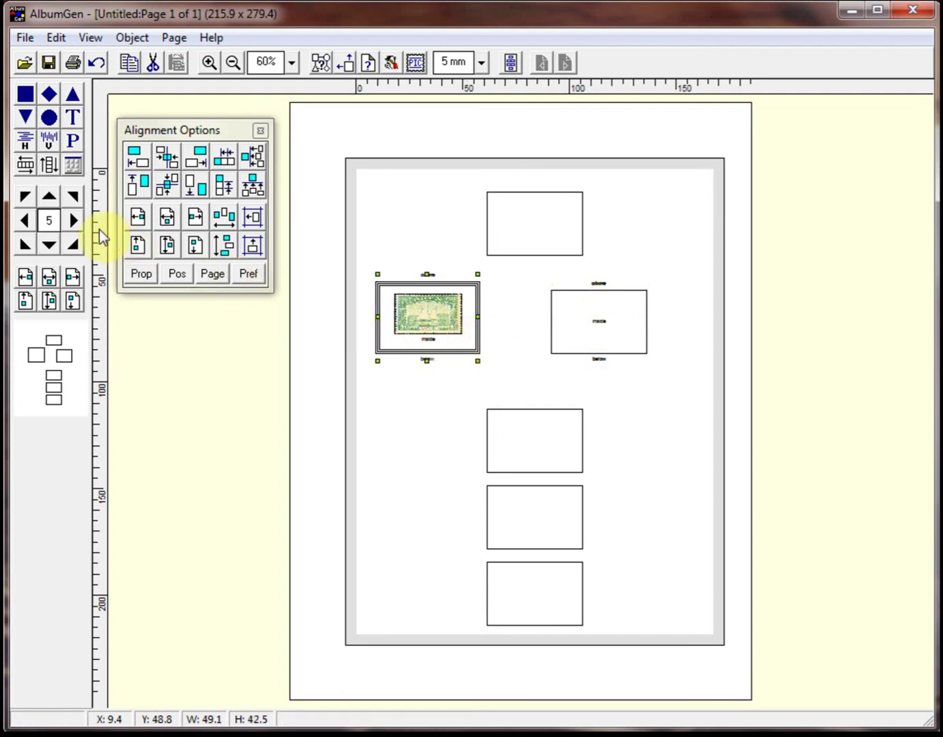
{"action": "left_click_drag", "start_coordinate": [571, 301], "coordinate": [540, 289]}
{"action": "left_click_drag", "start_coordinate": [442, 302], "coordinate": [432, 227]}
{"action": "left_click_drag", "start_coordinate": [523, 345], "coordinate": [407, 386]}
{"action": "left_click_drag", "start_coordinate": [548, 418], "coordinate": [463, 424]}
{"action": "left_click_drag", "start_coordinate": [558, 506], "coordinate": [597, 424]}
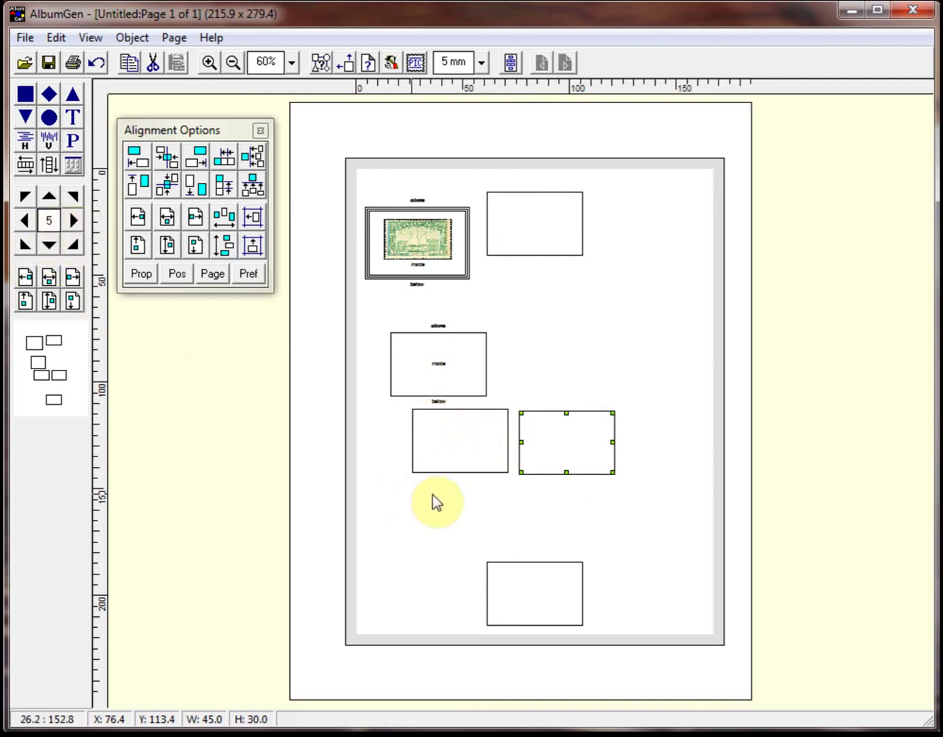
Nudge the lower right empty box rightward in 5 mm steps, keeping the nudge amount at 5 mm.
{"action": "left_click", "coordinate": [73, 220]}
{"action": "left_click", "coordinate": [73, 221]}
{"action": "left_click", "coordinate": [72, 221]}
{"action": "left_click", "coordinate": [73, 220]}
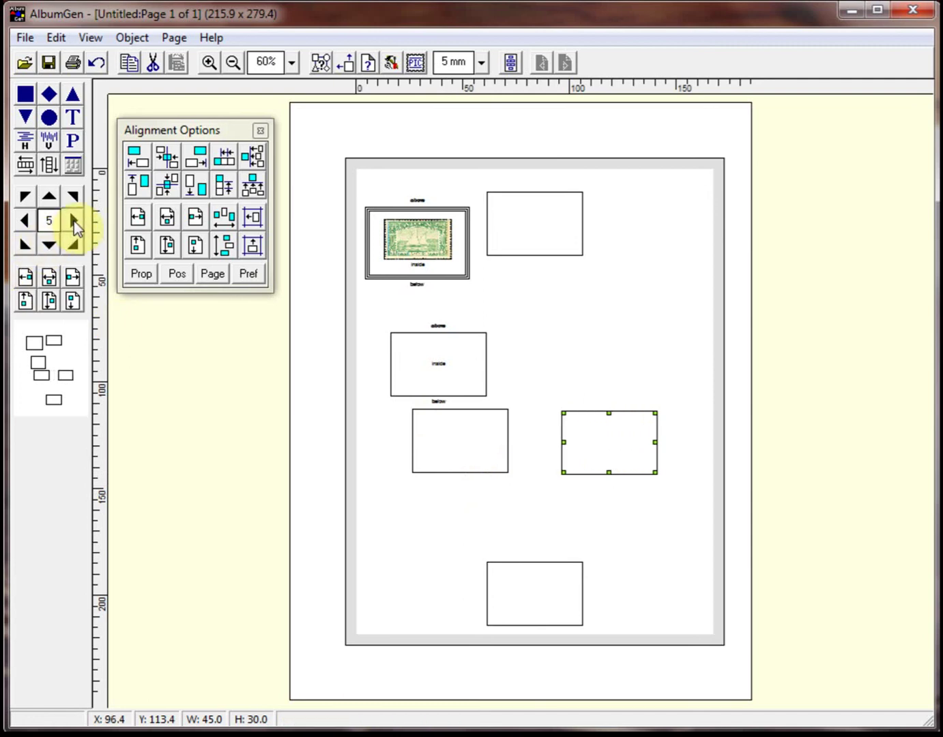
{"action": "left_click", "coordinate": [73, 220]}
{"action": "left_click", "coordinate": [73, 220]}
{"action": "left_click", "coordinate": [73, 219]}
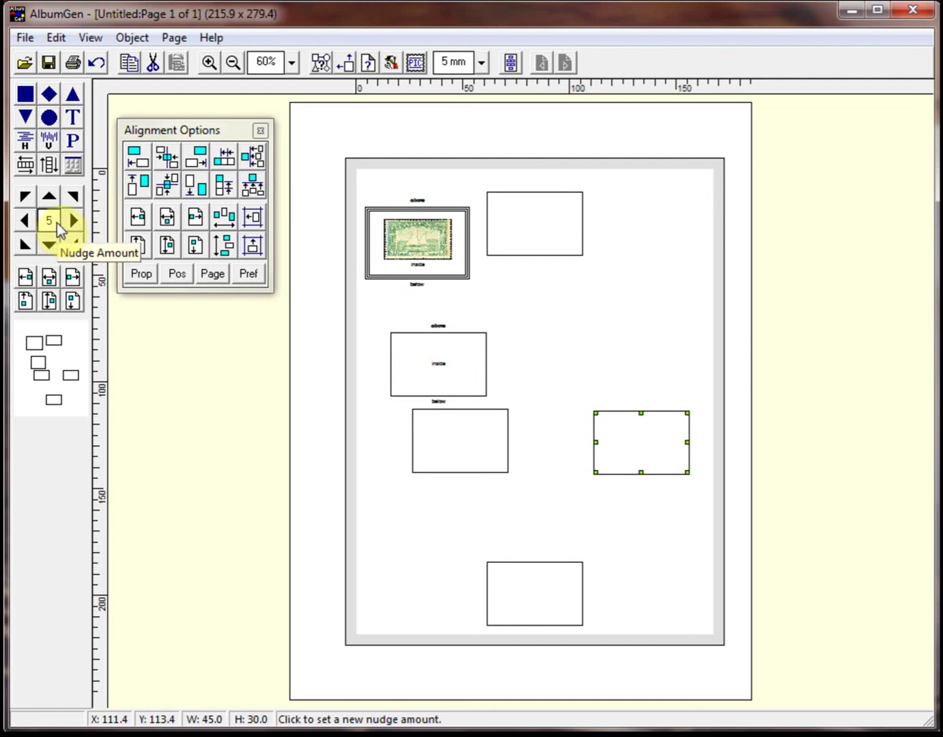
{"action": "left_click", "coordinate": [53, 219]}
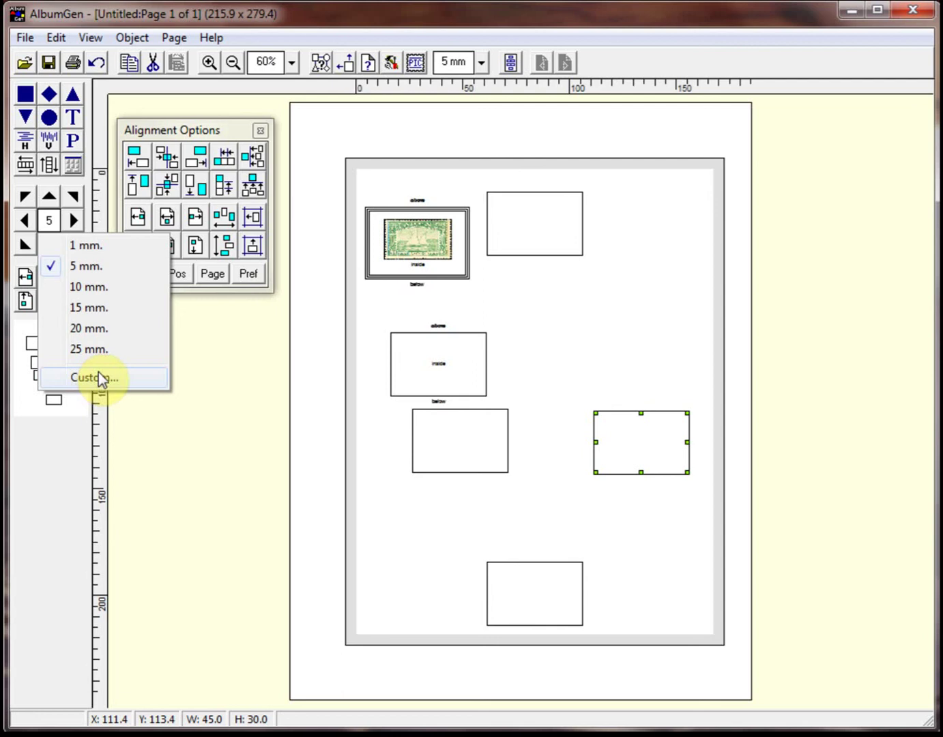
{"action": "left_click", "coordinate": [226, 380]}
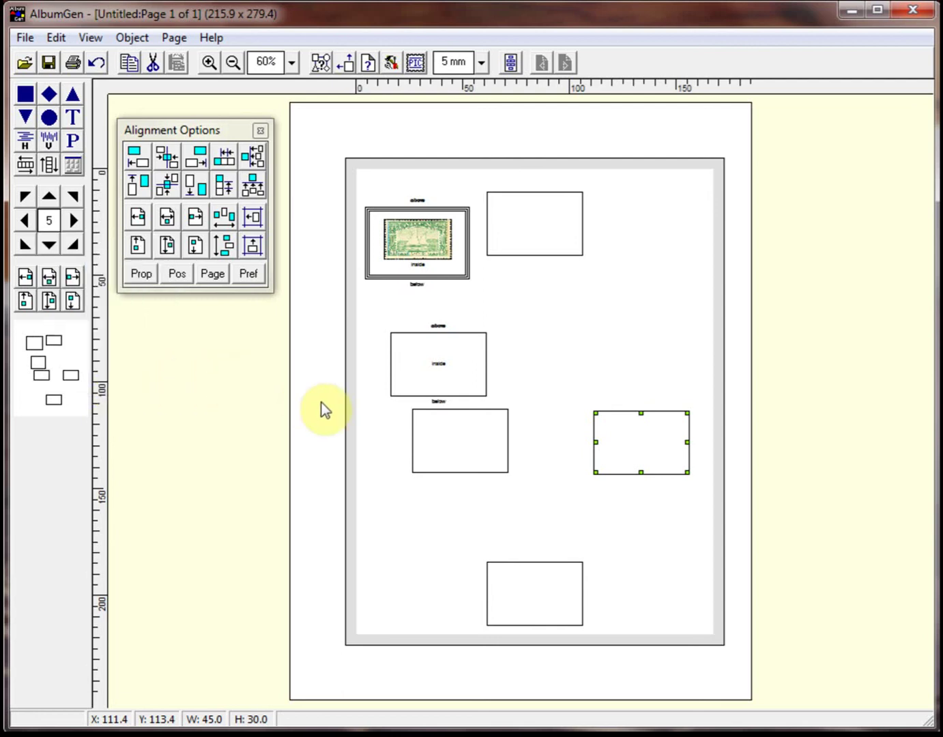